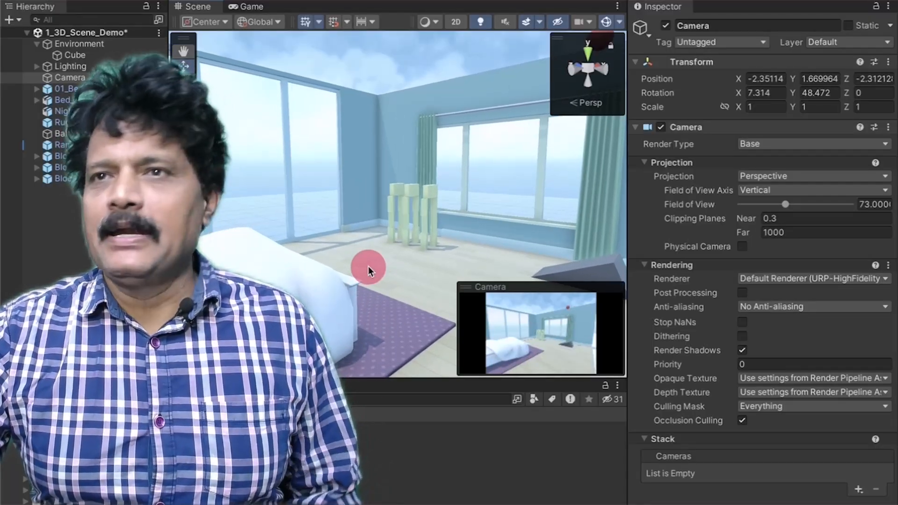
# Rotate the bed to about 91° around Y in the bedroom and move it toward the back corner
pyautogui.hotkey('ctrl', 'p')
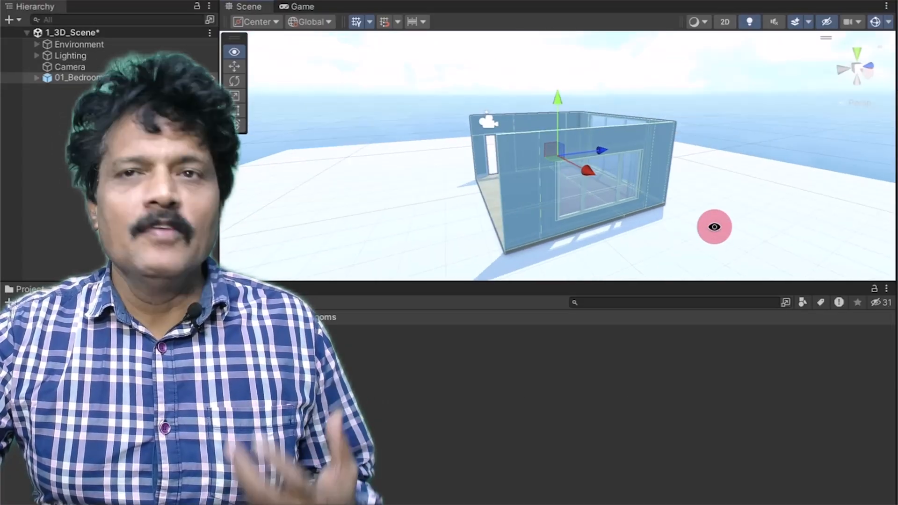
pyautogui.keyDown('alt'); pyautogui.moveTo(714, 227); pyautogui.dragTo(872, 214); pyautogui.keyUp('alt')
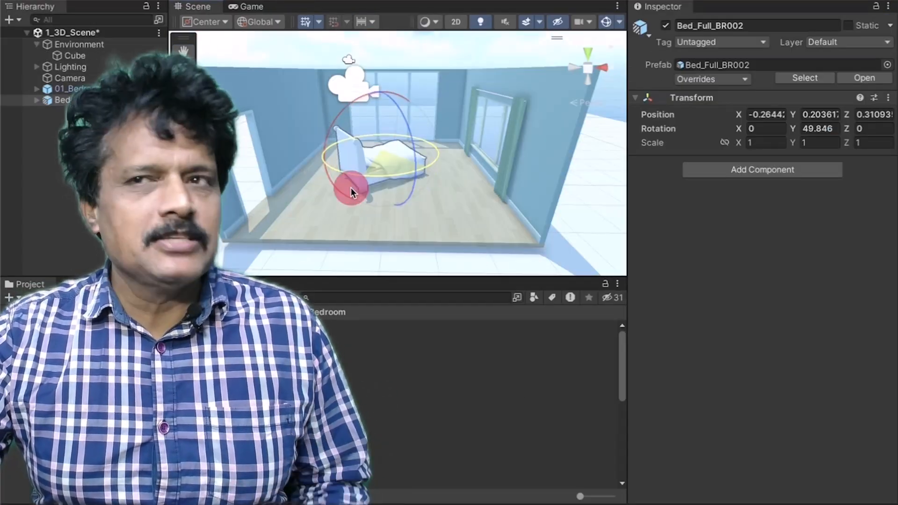
pyautogui.moveTo(351, 187); pyautogui.dragTo(297, 187)
pyautogui.press('w')
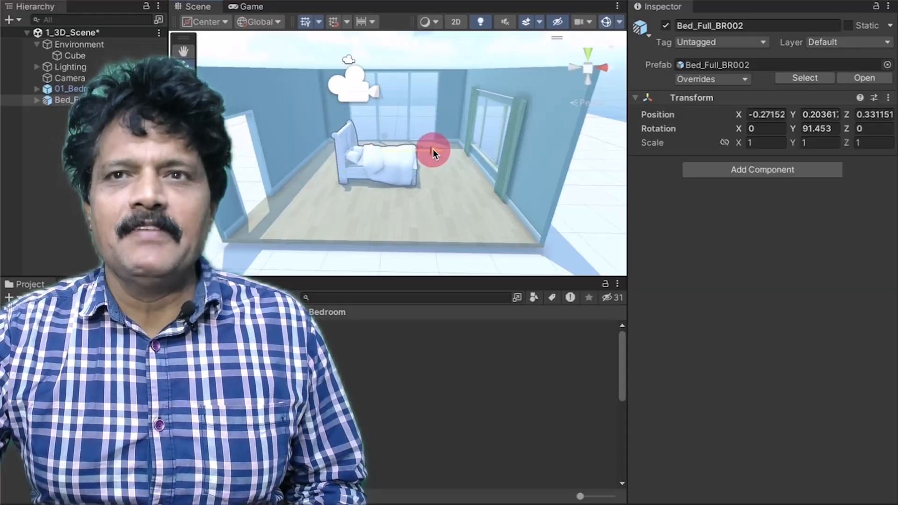
pyautogui.moveTo(433, 150); pyautogui.dragTo(349, 134)
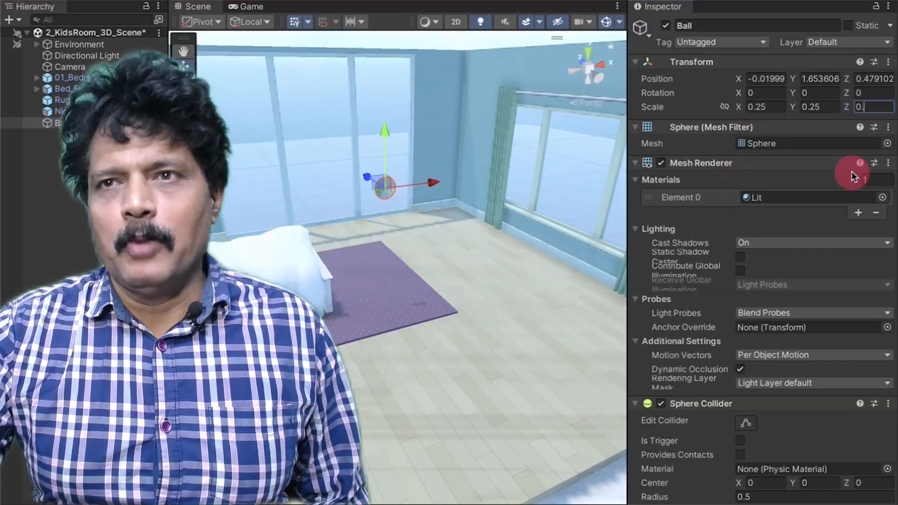
# Set the Ball's Z scale to 0.25 and its position to X 2 and Y 3
pyautogui.write('.25')
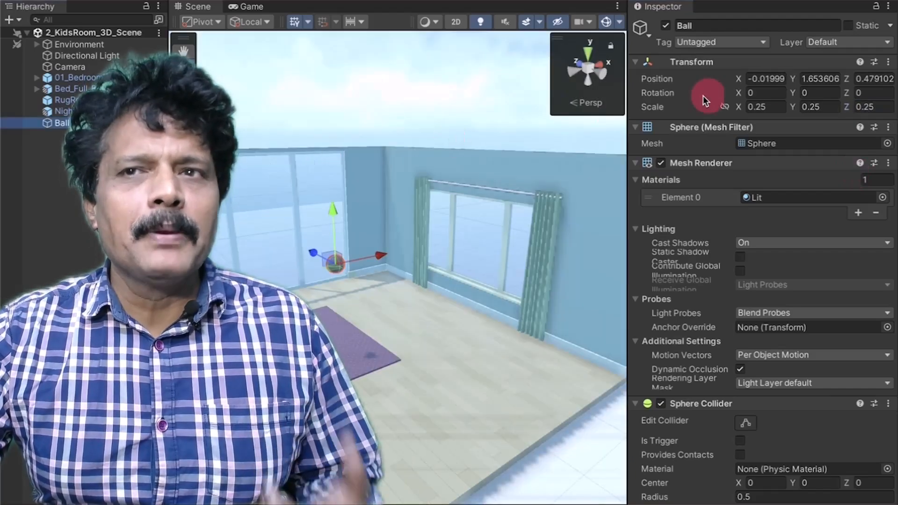
pyautogui.click(766, 79)
pyautogui.write('2')
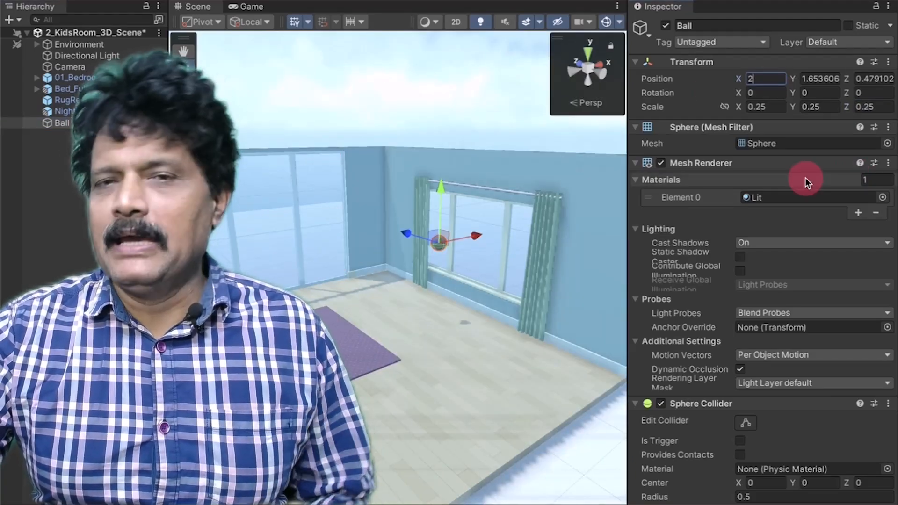
pyautogui.click(821, 78)
pyautogui.write('3')
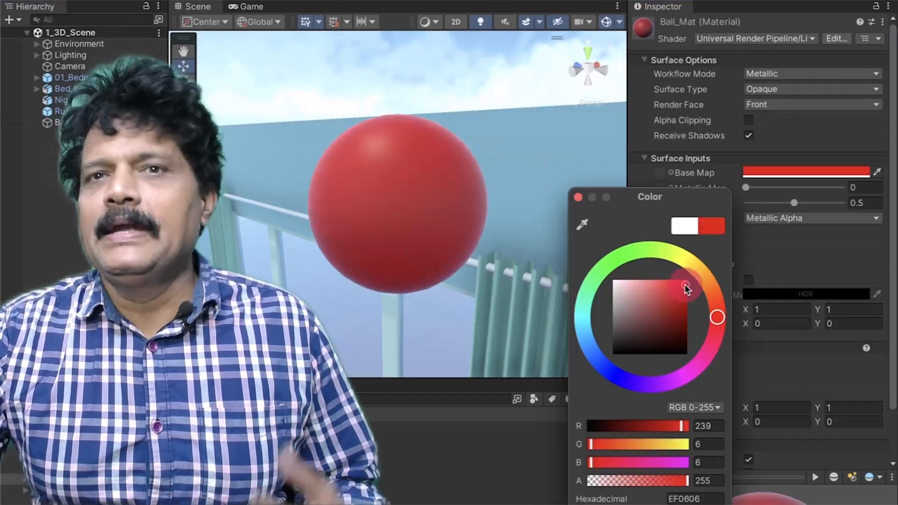
# Lighten the Ball_Mat base colour to a soft red, keep metallic at 0 and increase the smoothness
pyautogui.moveTo(686, 286); pyautogui.dragTo(657, 290)
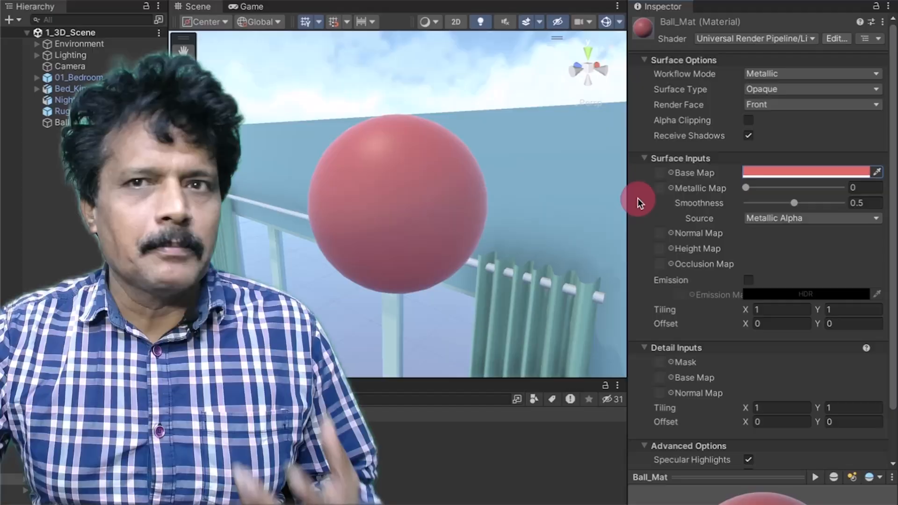
pyautogui.moveTo(746, 188)
pyautogui.mouseDown()
pyautogui.moveTo(818, 189)
pyautogui.moveTo(718, 193)
pyautogui.mouseUp()
pyautogui.moveTo(794, 203); pyautogui.dragTo(828, 202)
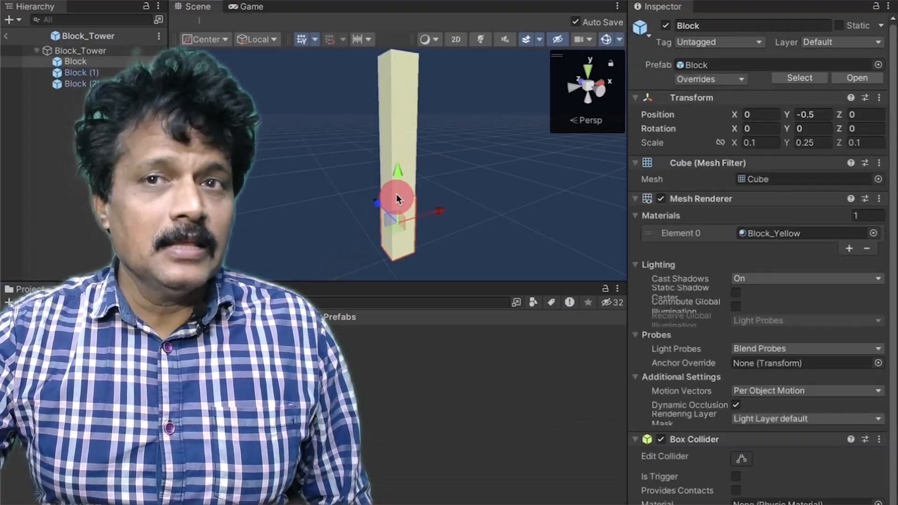
# Twist the middle and top blocks of the Block_Tower prefab around Y, the top one to about -10°, and return to the scene
pyautogui.click(397, 194)
pyautogui.moveTo(400, 183); pyautogui.dragTo(448, 178)
pyautogui.click(409, 96)
pyautogui.moveTo(409, 92); pyautogui.dragTo(429, 86)
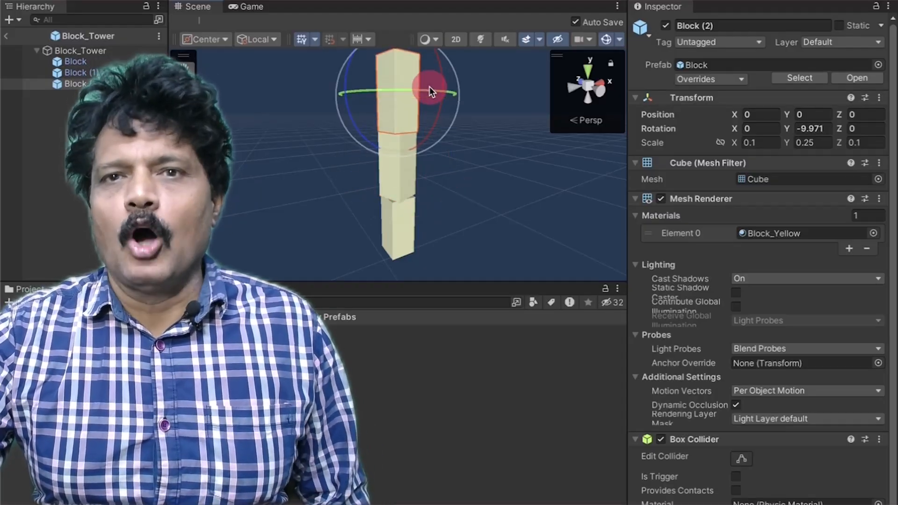
pyautogui.click(6, 37)
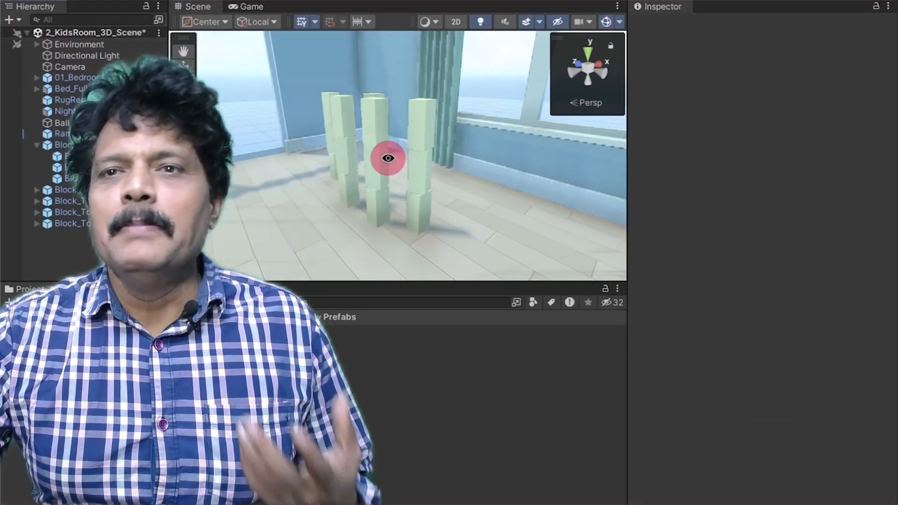
# Rotate the directional light to change the shadow direction and widen the camera's field of view beyond 50
pyautogui.keyDown('alt'); pyautogui.moveTo(388, 158); pyautogui.dragTo(513, 102); pyautogui.keyUp('alt')
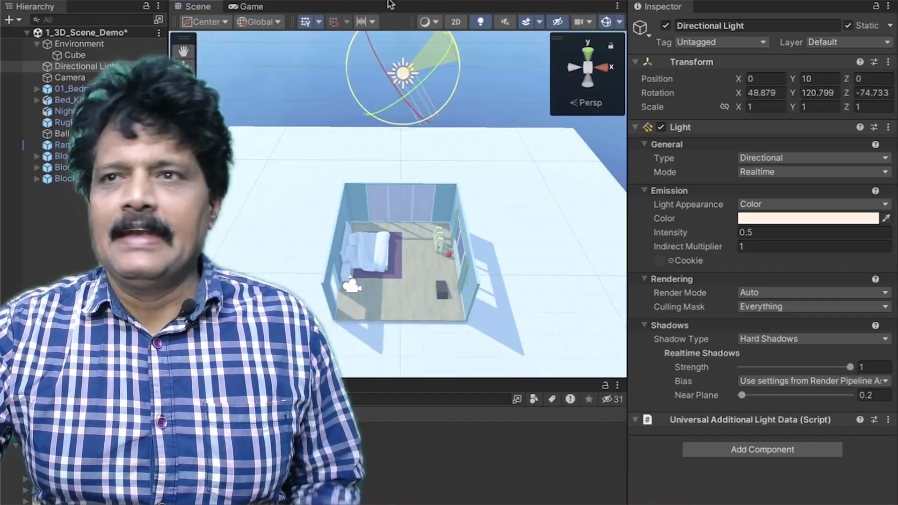
pyautogui.moveTo(424, 56); pyautogui.dragTo(462, 124)
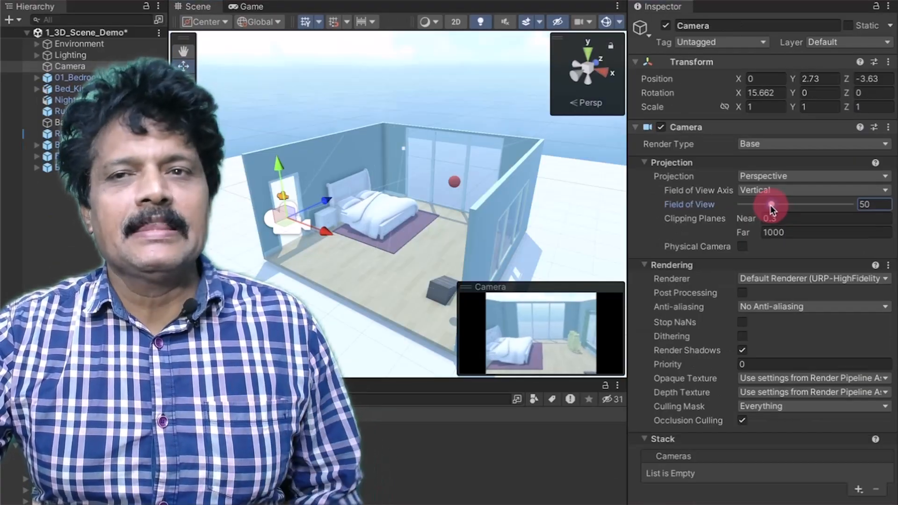
pyautogui.moveTo(771, 204)
pyautogui.mouseDown()
pyautogui.moveTo(762, 206)
pyautogui.moveTo(817, 201)
pyautogui.moveTo(770, 205)
pyautogui.moveTo(788, 201)
pyautogui.mouseUp()
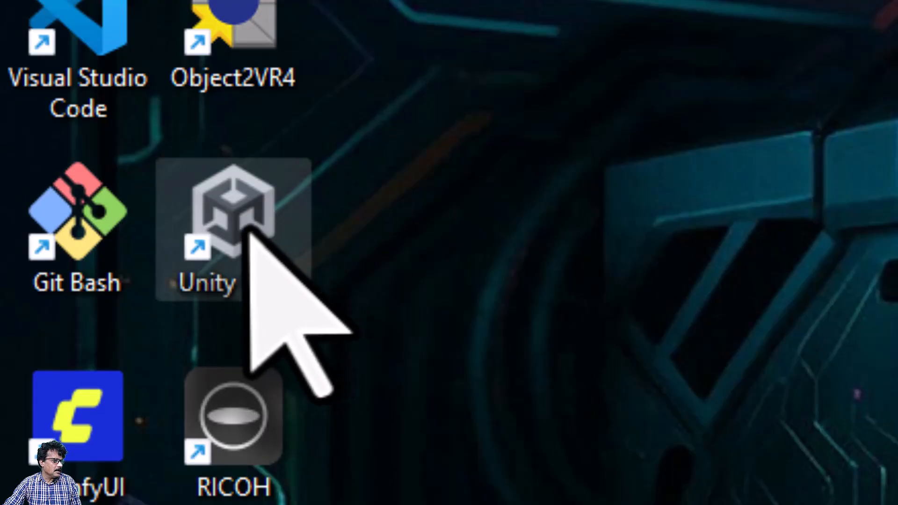
# Launch Unity Hub and look through the Unity 6 Learning post on Patreon for the project files
pyautogui.doubleClick(248, 230)
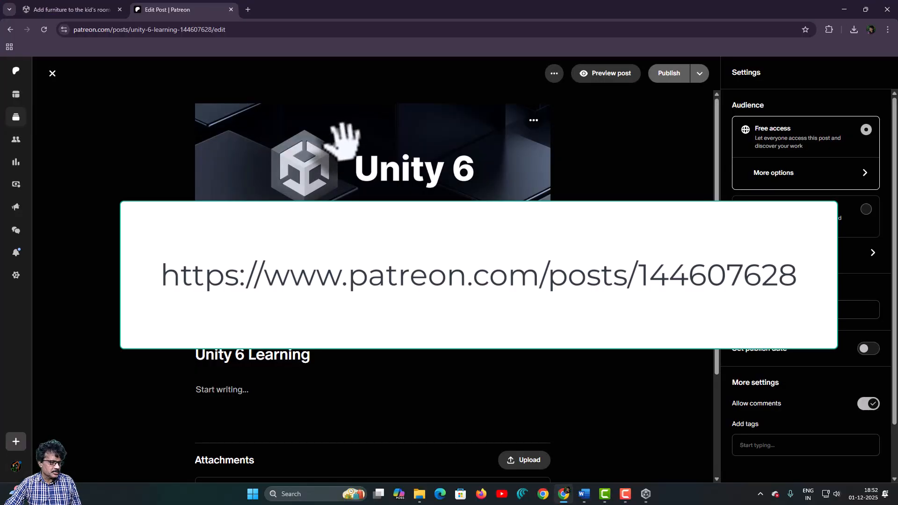
pyautogui.scroll(-3, 344, 140)
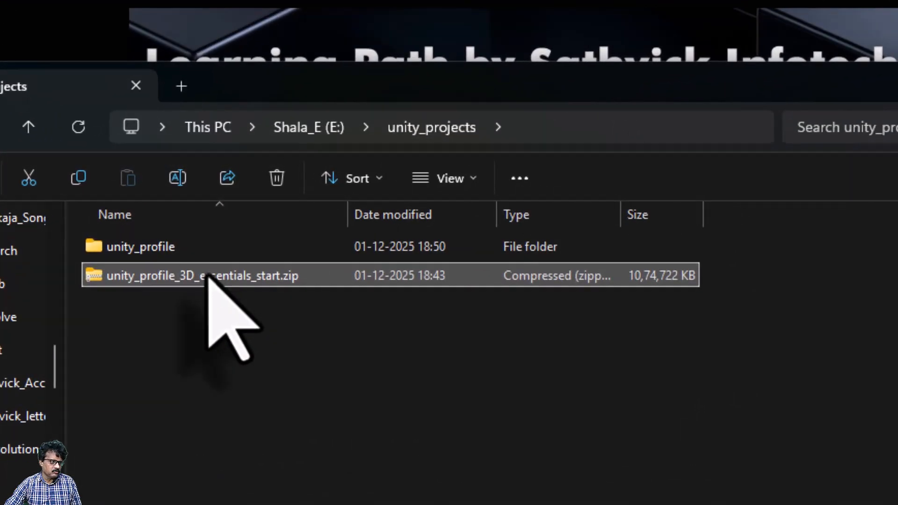
pyautogui.moveTo(208, 276)
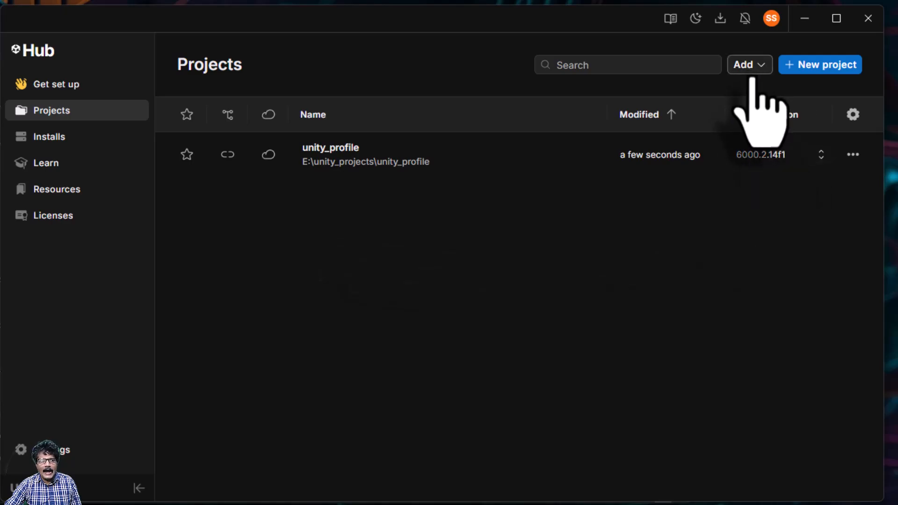
# Add the unity_profile project from disk, located in E:\unity_projects, and open it in the editor
pyautogui.click(755, 68)
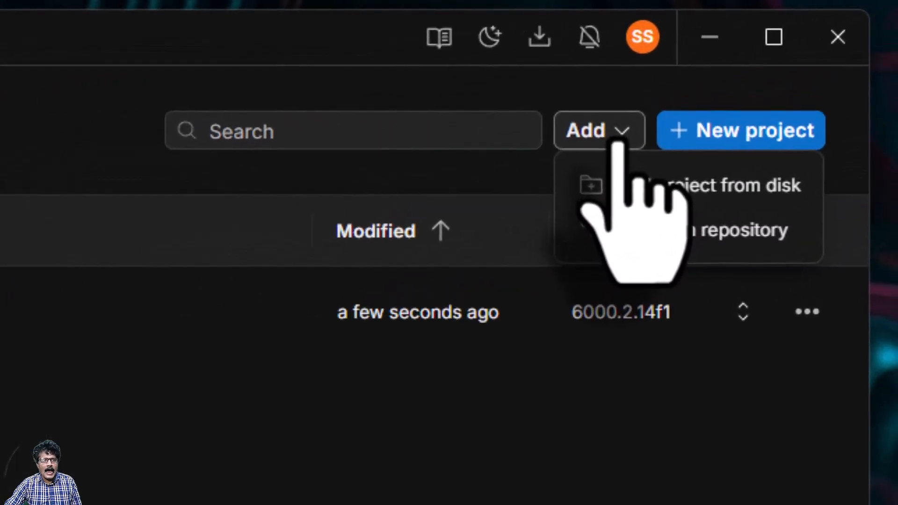
pyautogui.click(626, 189)
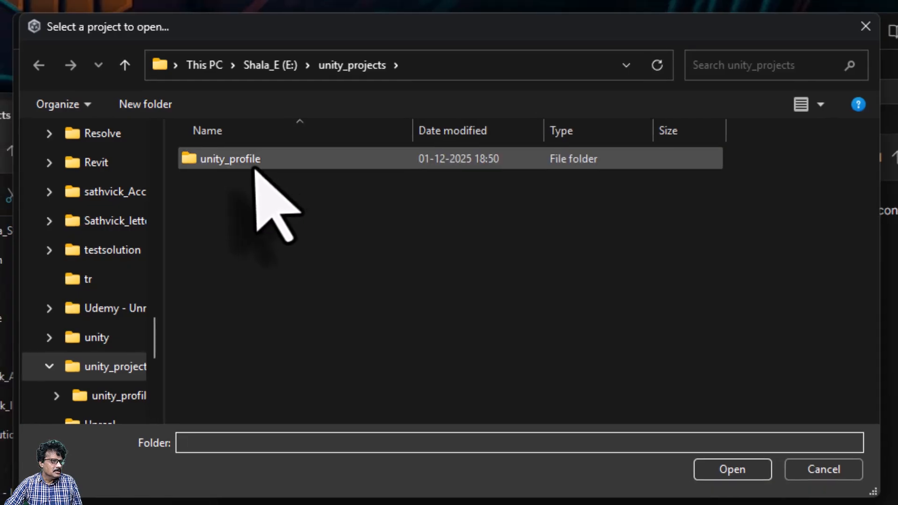
pyautogui.doubleClick(254, 164)
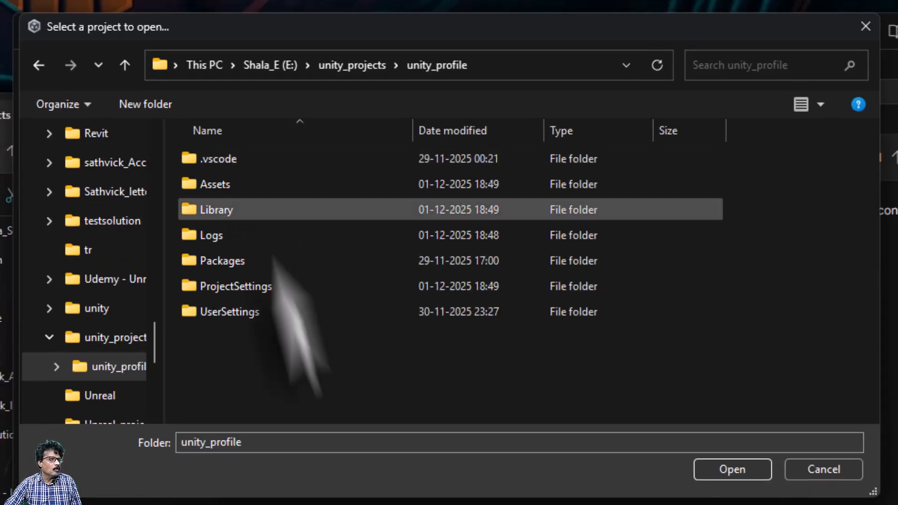
pyautogui.click(723, 472)
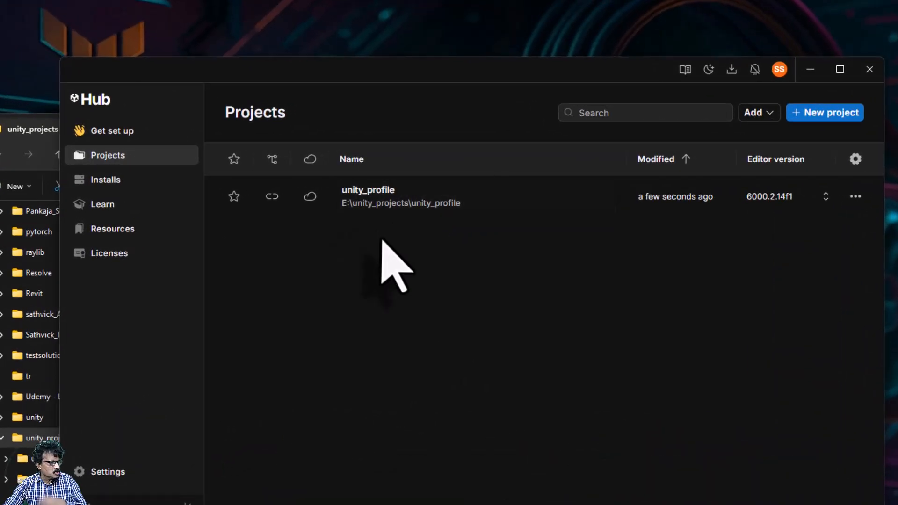
pyautogui.click(366, 198)
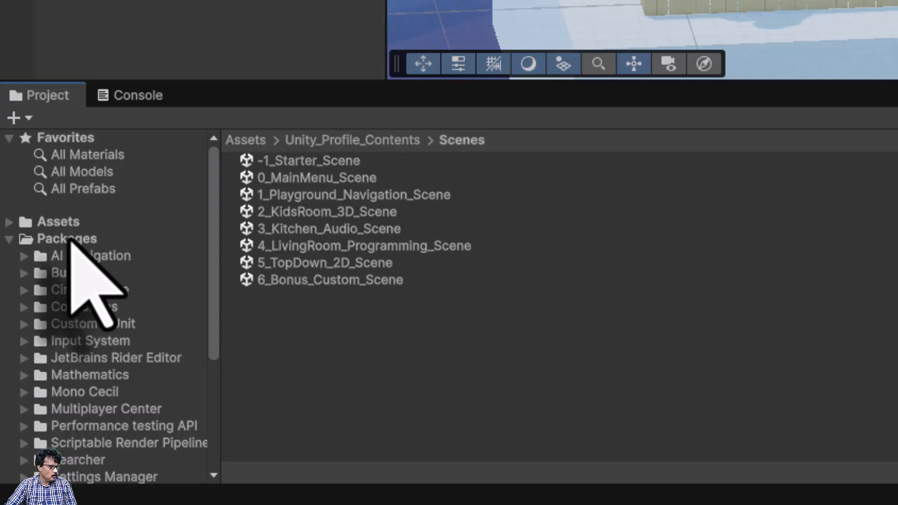
# Open the 2_KidsRoom_3D_Scene from the Assets/Unity_Profile_Contents/Scenes folder
pyautogui.click(62, 223)
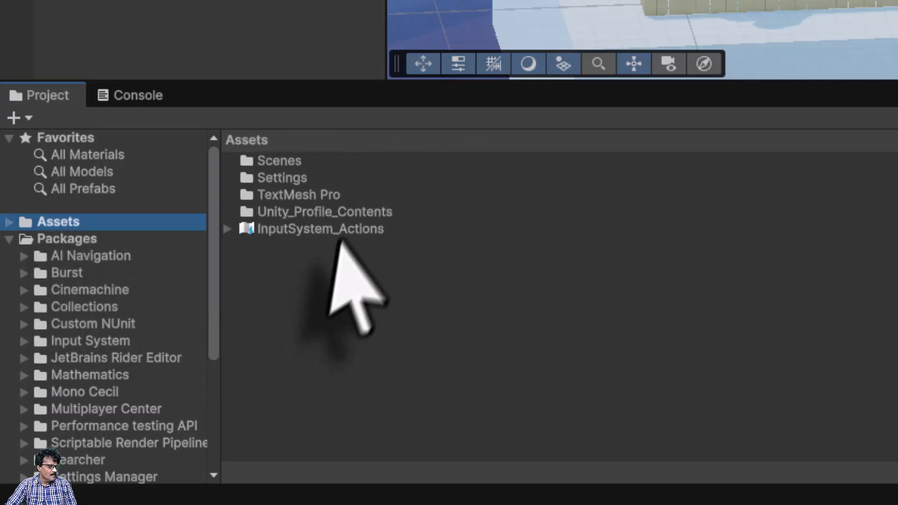
pyautogui.doubleClick(325, 214)
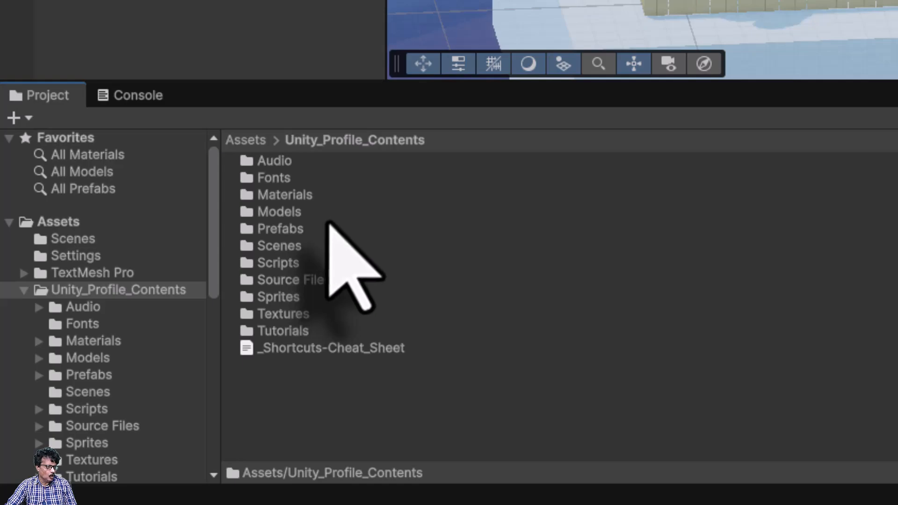
pyautogui.doubleClick(277, 245)
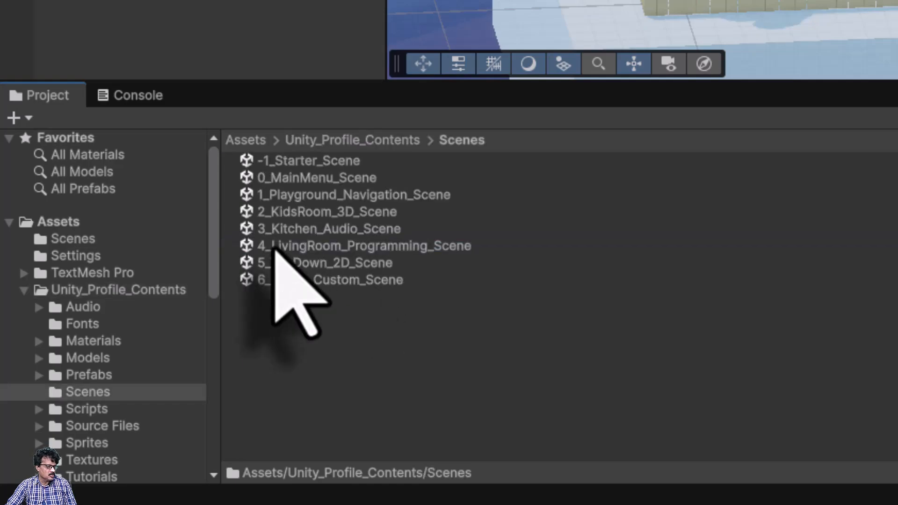
pyautogui.click(333, 214)
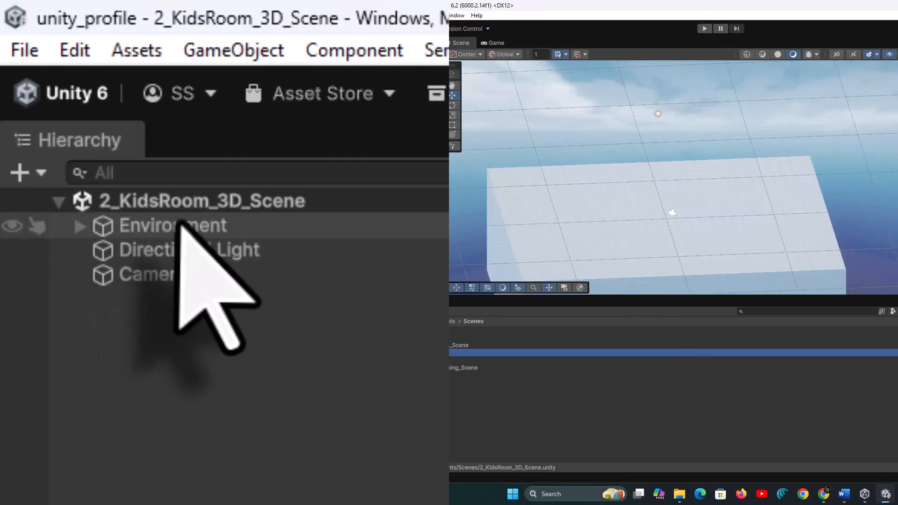
# Expand the Environment object and inspect the position and scale of its child Cube
pyautogui.click(188, 225)
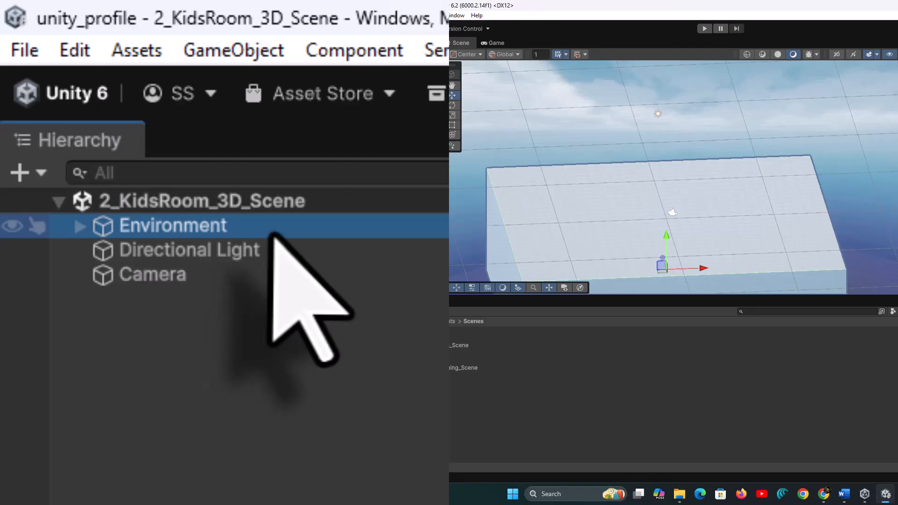
pyautogui.click(80, 227)
pyautogui.click(155, 252)
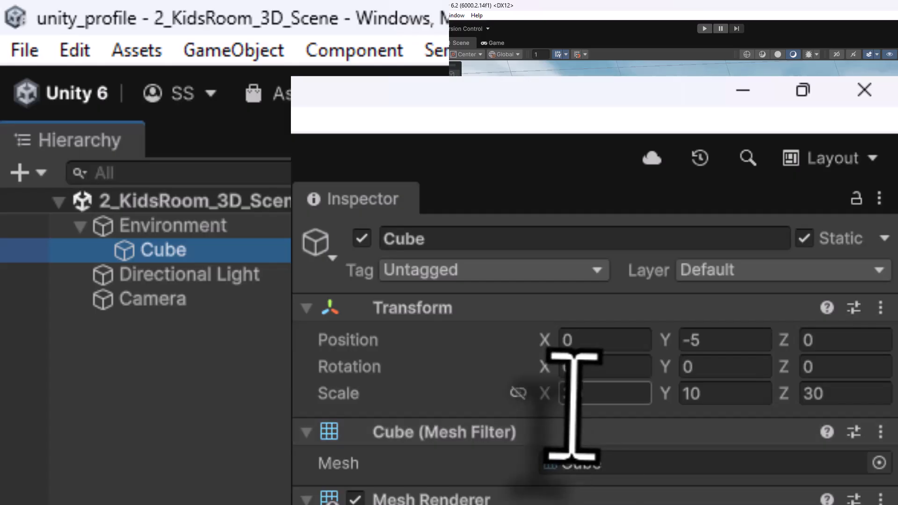
pyautogui.click(722, 397)
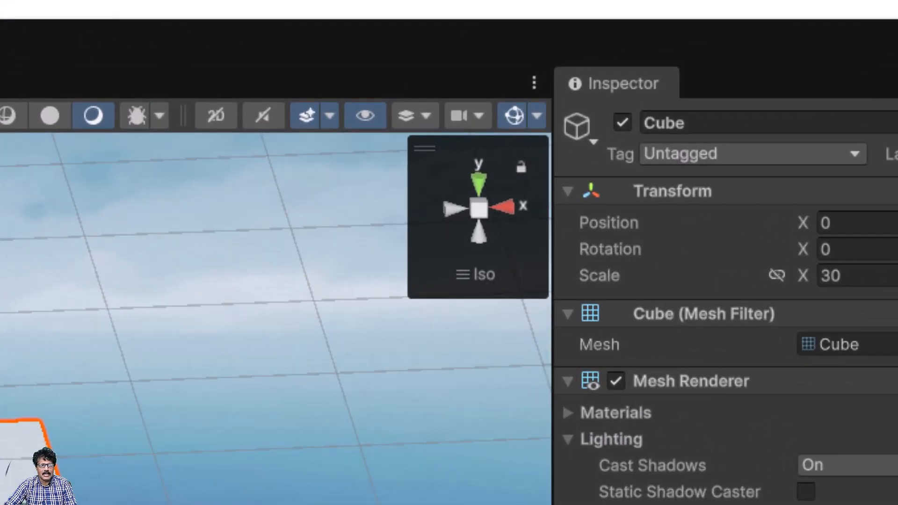
# Switch the scene view from isometric to perspective projection
pyautogui.rightClick(472, 206)
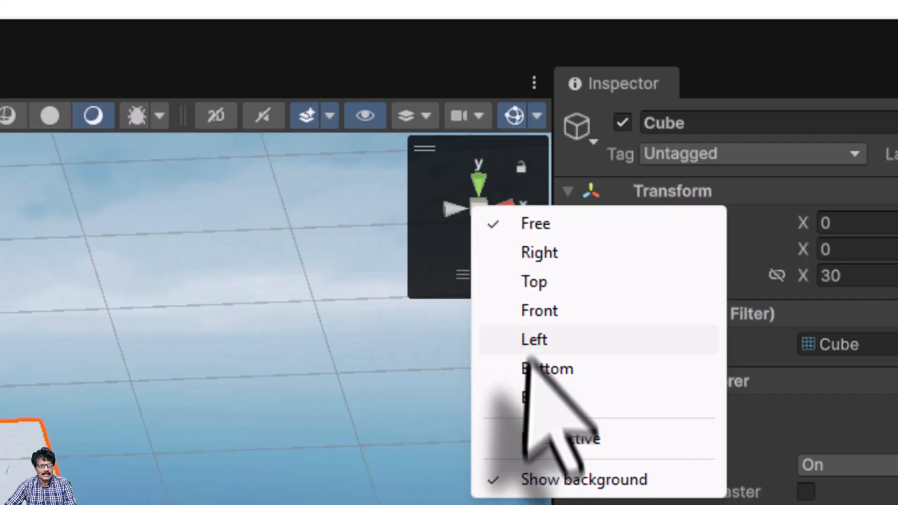
pyautogui.click(538, 440)
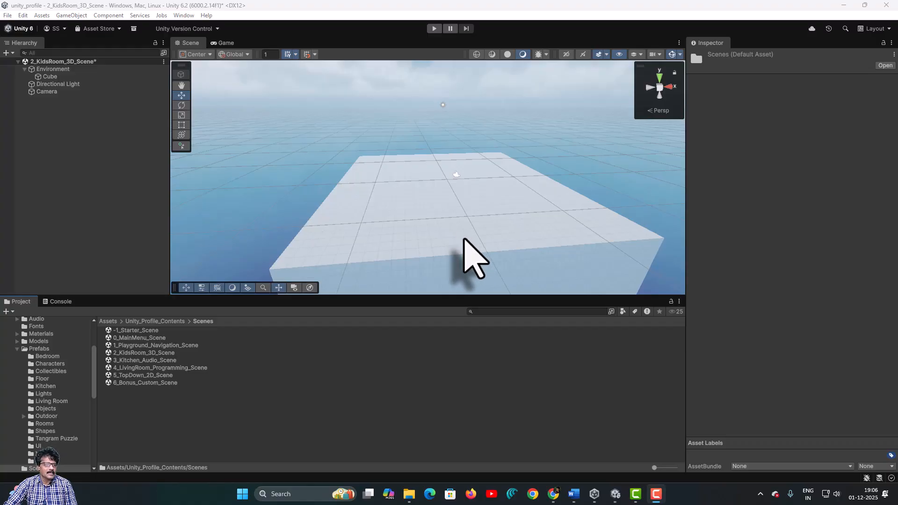
# Open the Rooms folder inside Unity_Profile_Contents/Prefabs
pyautogui.scroll(3, 34, 387)
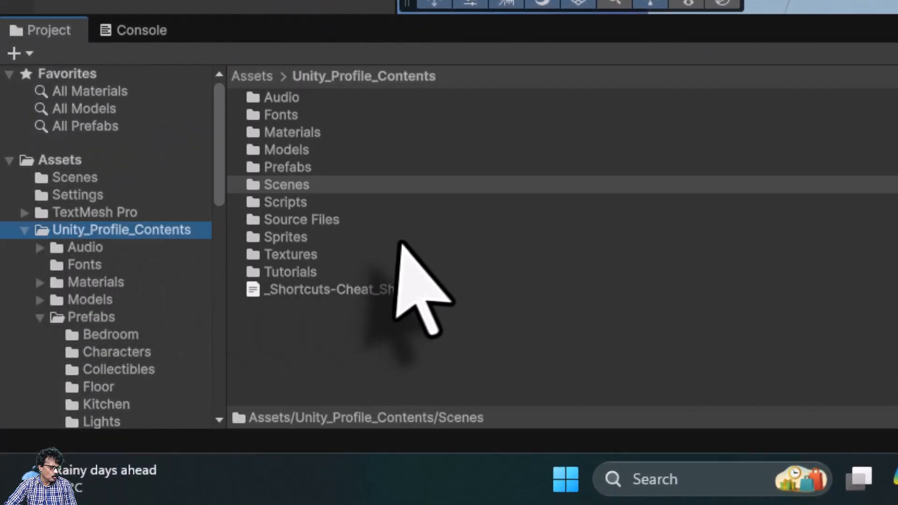
pyautogui.click(302, 167)
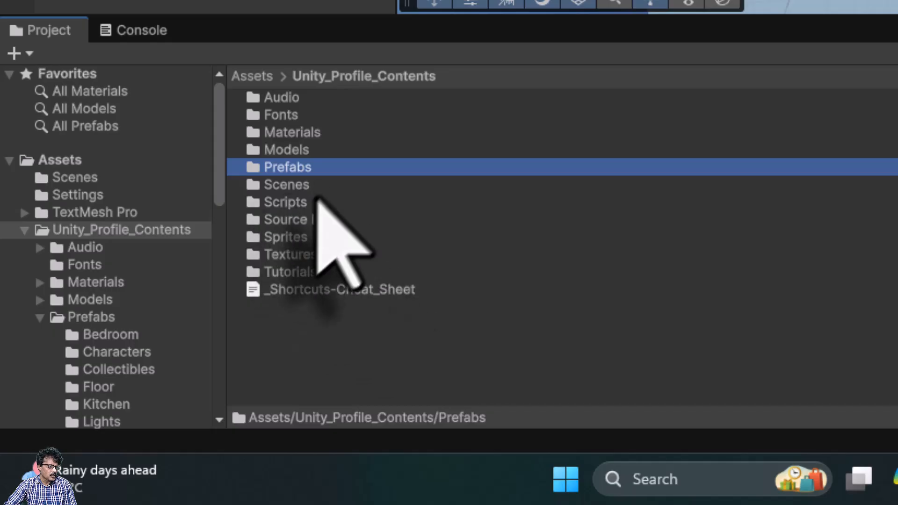
pyautogui.doubleClick(256, 168)
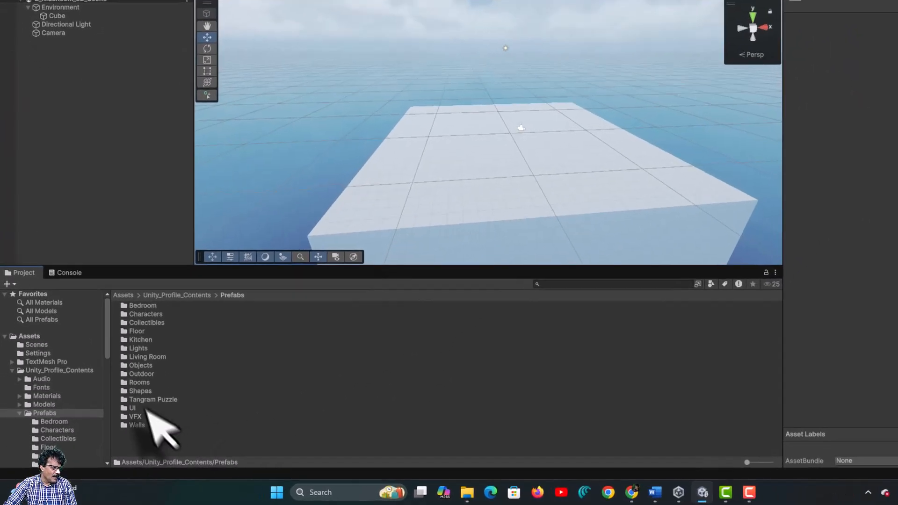
pyautogui.click(143, 384)
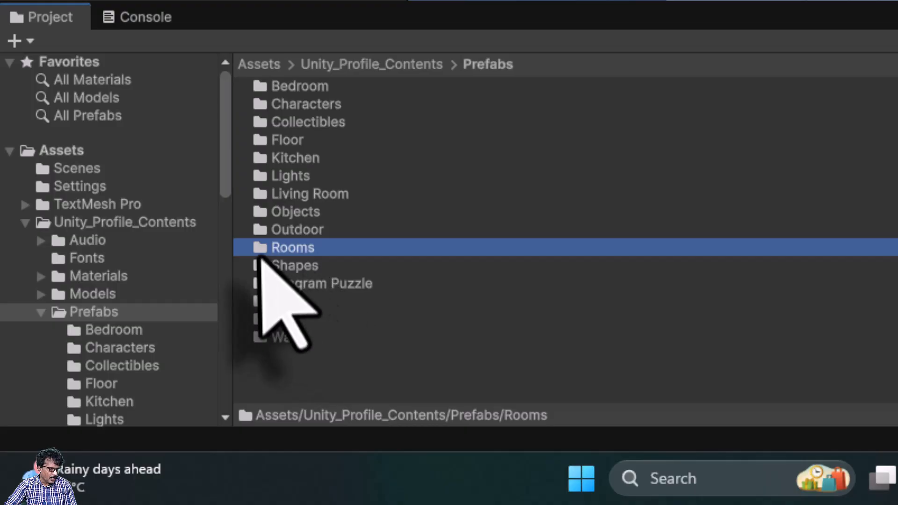
pyautogui.doubleClick(260, 250)
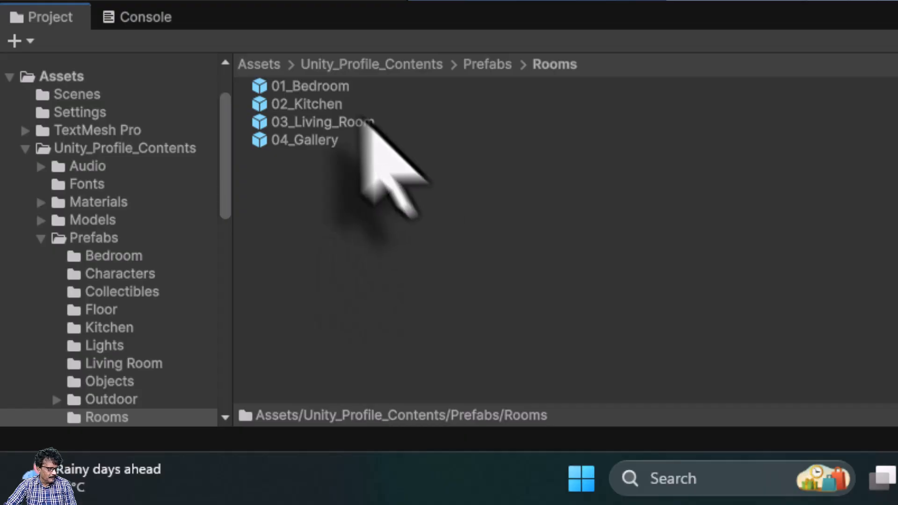
# Place the 01_Bedroom prefab in the scene on the floor cube and reset its Transform
pyautogui.click(330, 86)
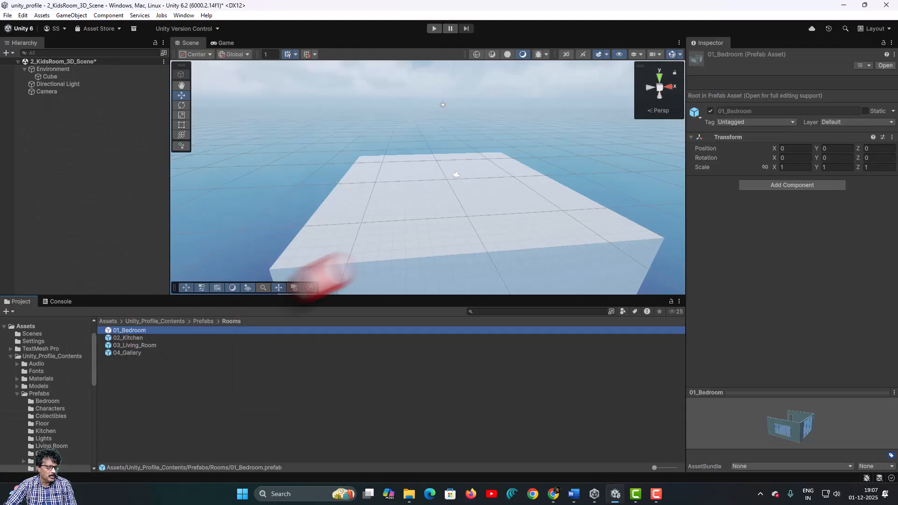
pyautogui.moveTo(328, 274); pyautogui.dragTo(438, 208)
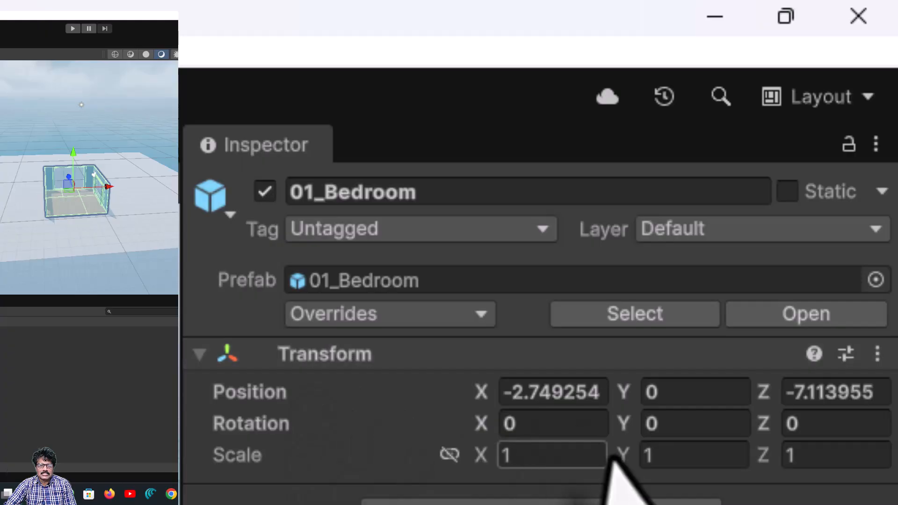
pyautogui.click(875, 356)
pyautogui.click(821, 387)
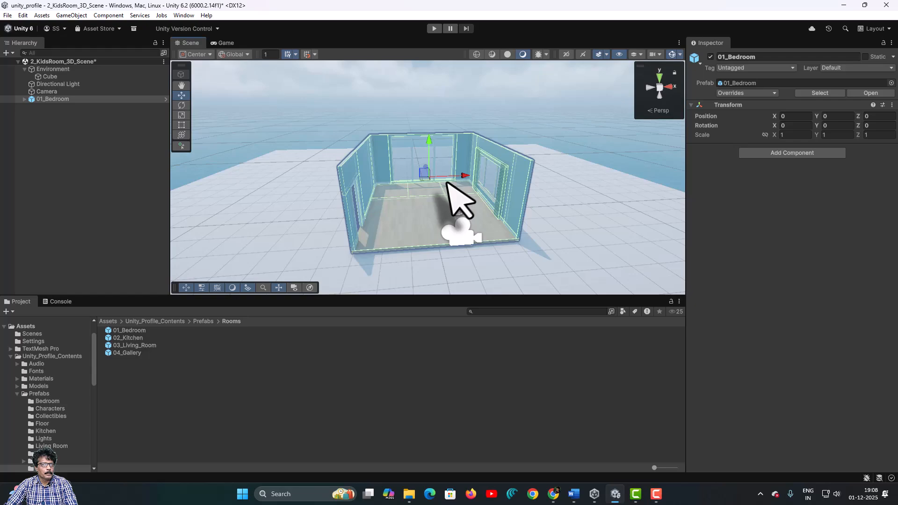
# Open the Prefabs/Bedroom folder and preview the Bed_Full_BR001 and Bed_Full_BR002 prefabs
pyautogui.scroll(1, 461, 202)
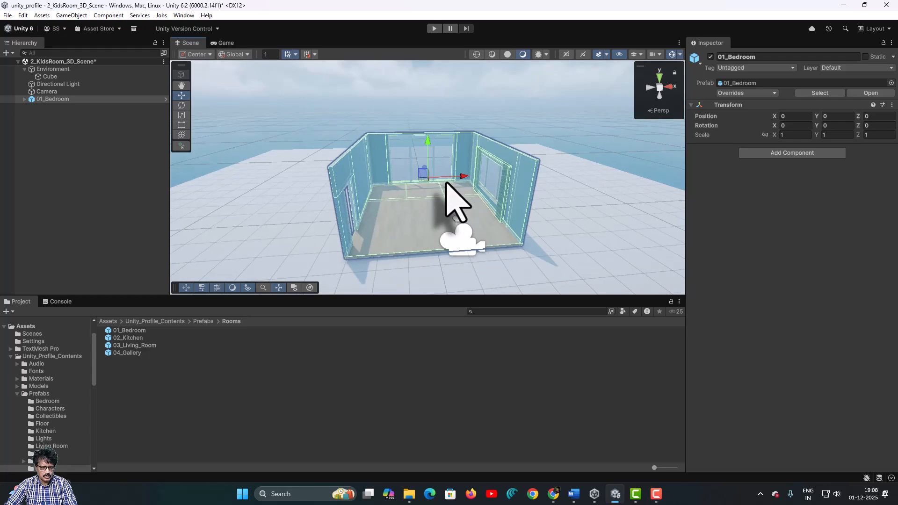
pyautogui.keyDown('alt'); pyautogui.moveTo(388, 208); pyautogui.dragTo(294, 209); pyautogui.keyUp('alt')
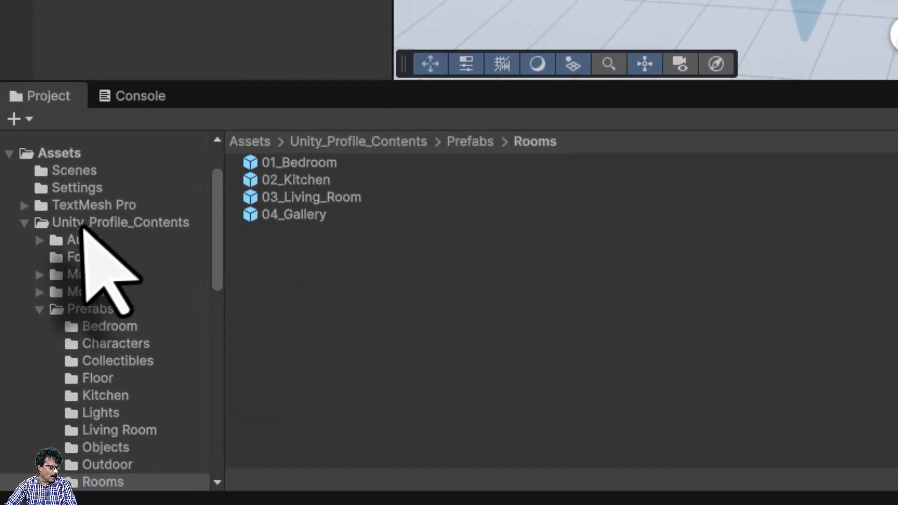
pyautogui.click(38, 394)
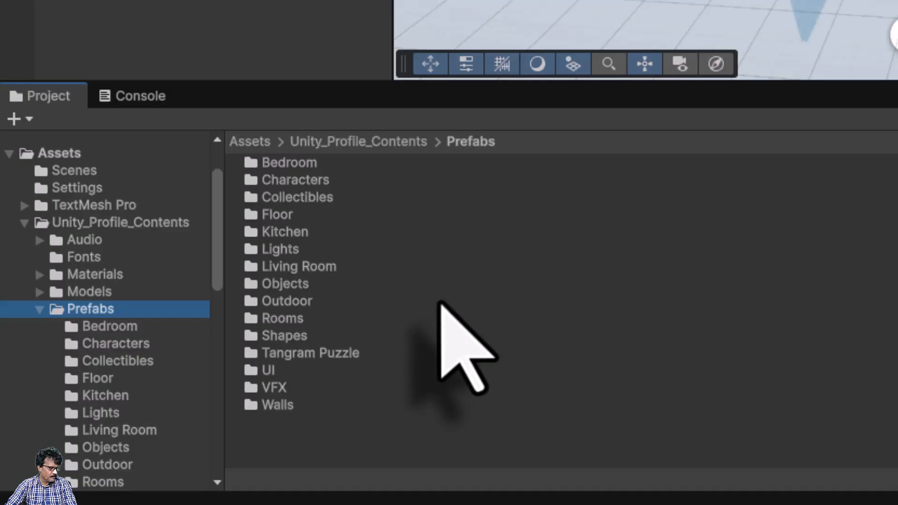
pyautogui.doubleClick(286, 163)
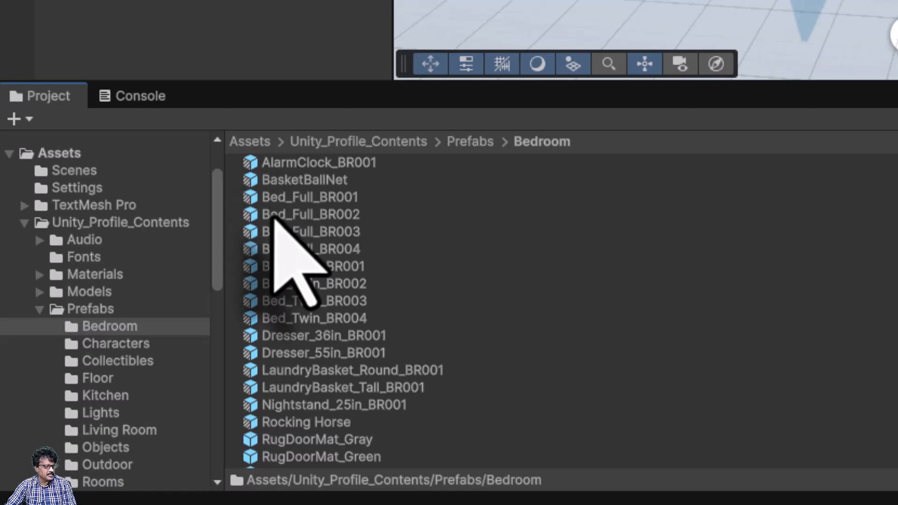
pyautogui.click(279, 197)
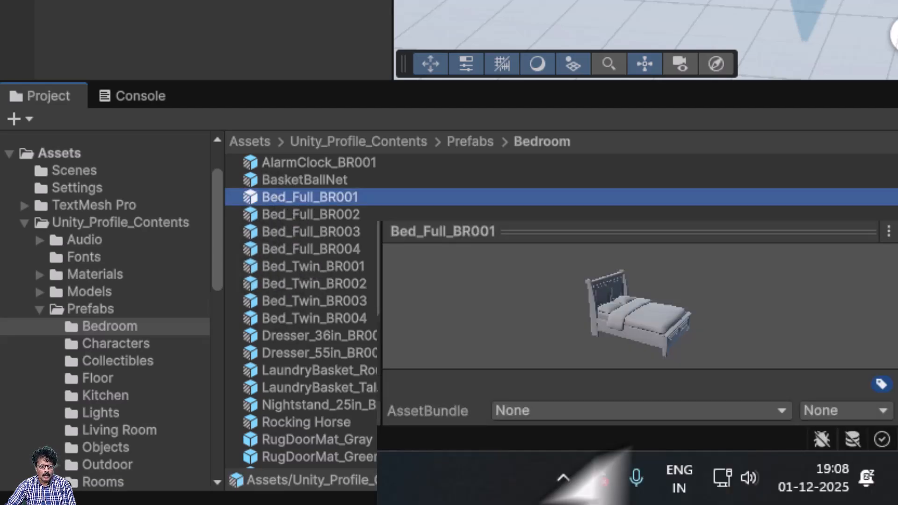
pyautogui.moveTo(557, 281); pyautogui.dragTo(624, 330)
pyautogui.click(330, 213)
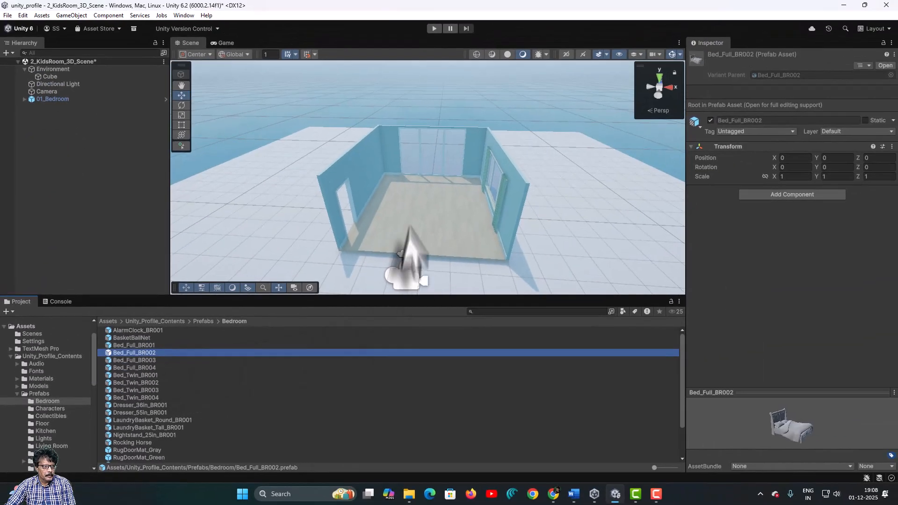
# Place the Bed_Full_BR002 prefab on the bedroom floor at about X -1.54, Y 0.20, Z 0.70
pyautogui.moveTo(381, 224); pyautogui.dragTo(388, 178, button='middle')
pyautogui.scroll(2, 391, 178)
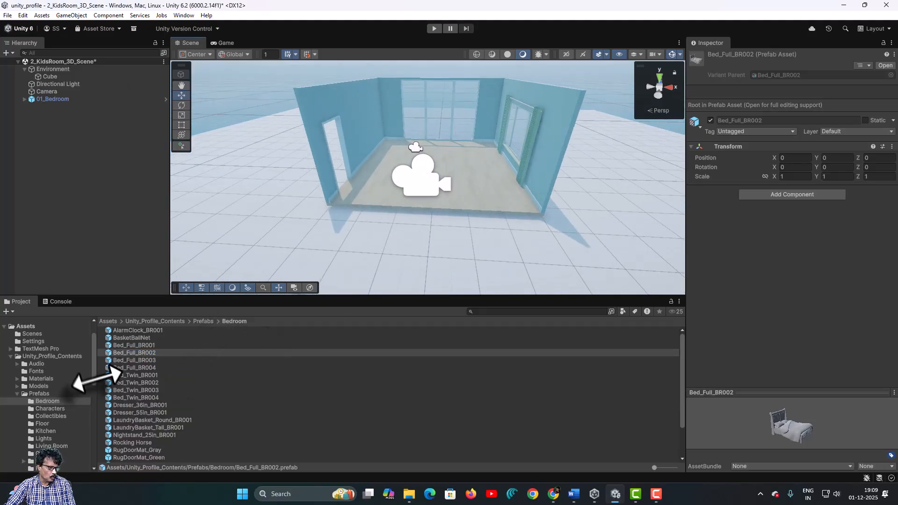
pyautogui.moveTo(108, 356); pyautogui.dragTo(392, 166)
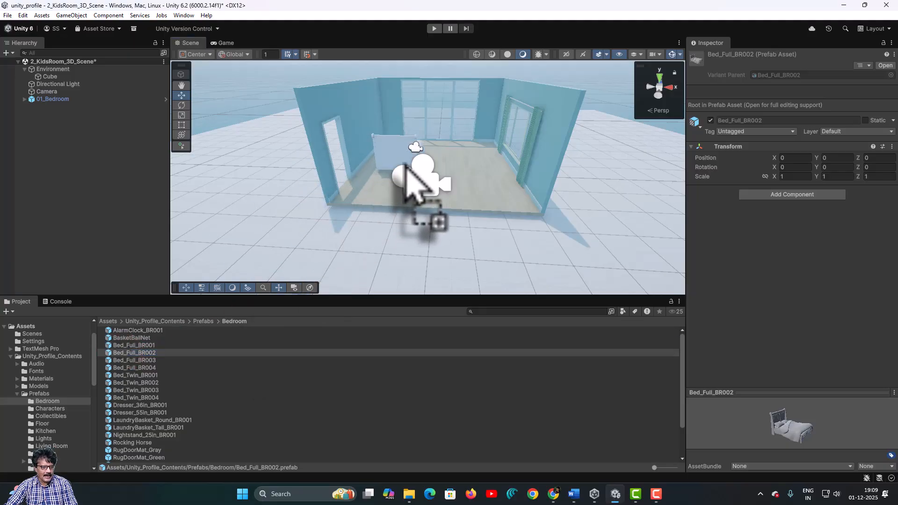
pyautogui.moveTo(406, 169)
pyautogui.mouseDown()
pyautogui.moveTo(394, 193)
pyautogui.moveTo(463, 207)
pyautogui.moveTo(475, 257)
pyautogui.moveTo(408, 271)
pyautogui.moveTo(288, 247)
pyautogui.moveTo(380, 231)
pyautogui.moveTo(425, 185)
pyautogui.moveTo(471, 191)
pyautogui.moveTo(484, 172)
pyautogui.moveTo(397, 166)
pyautogui.mouseUp()
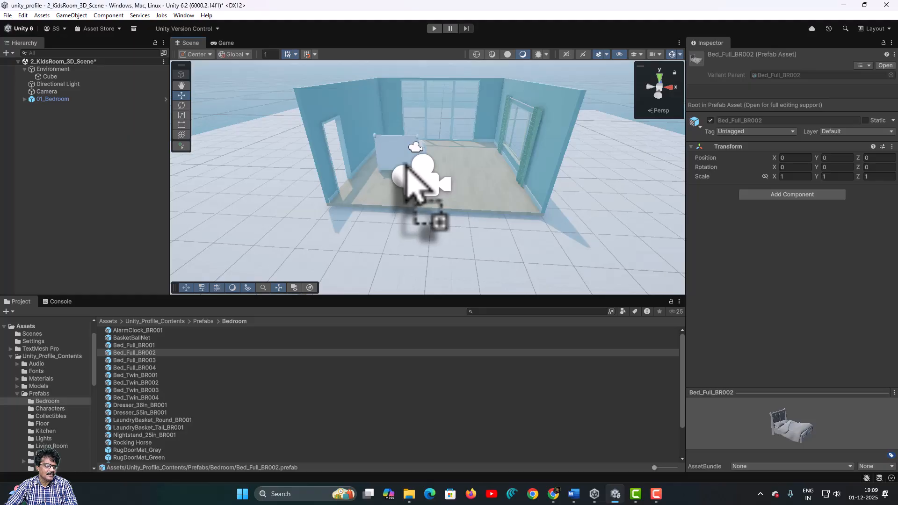
pyautogui.moveTo(405, 164); pyautogui.dragTo(400, 161)
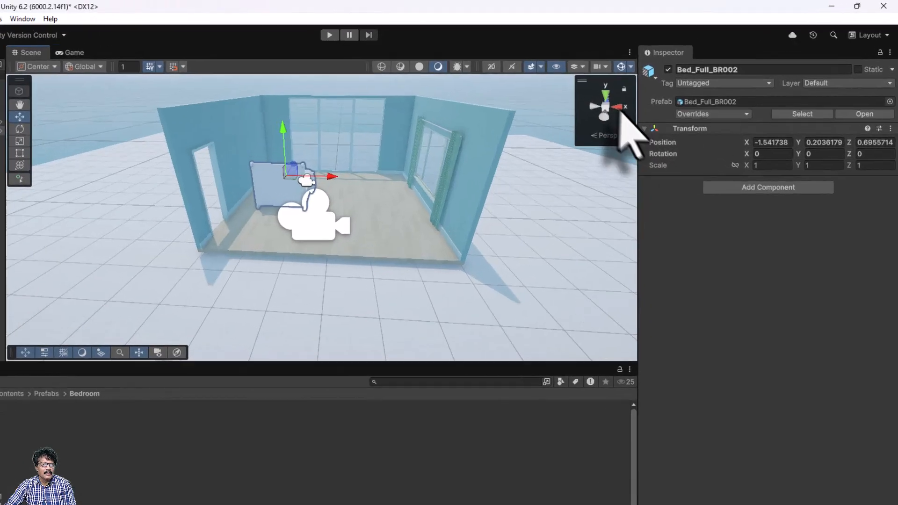
# Switch the scene view to Front and orbit around the bed to examine its placement in the room
pyautogui.rightClick(654, 87)
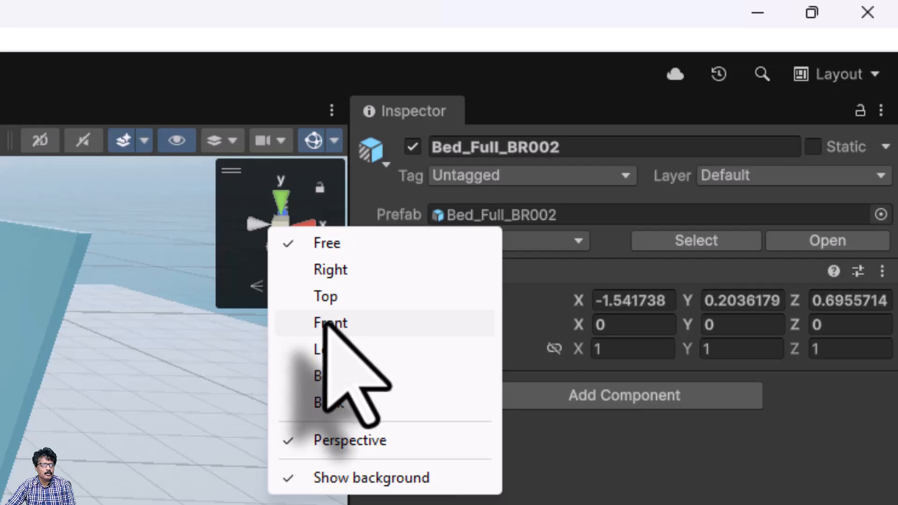
pyautogui.click(330, 323)
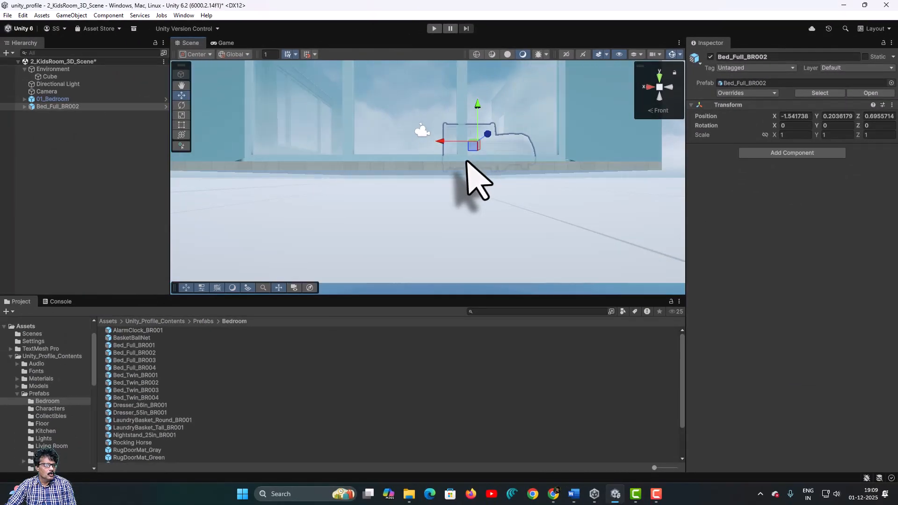
pyautogui.scroll(2, 466, 162)
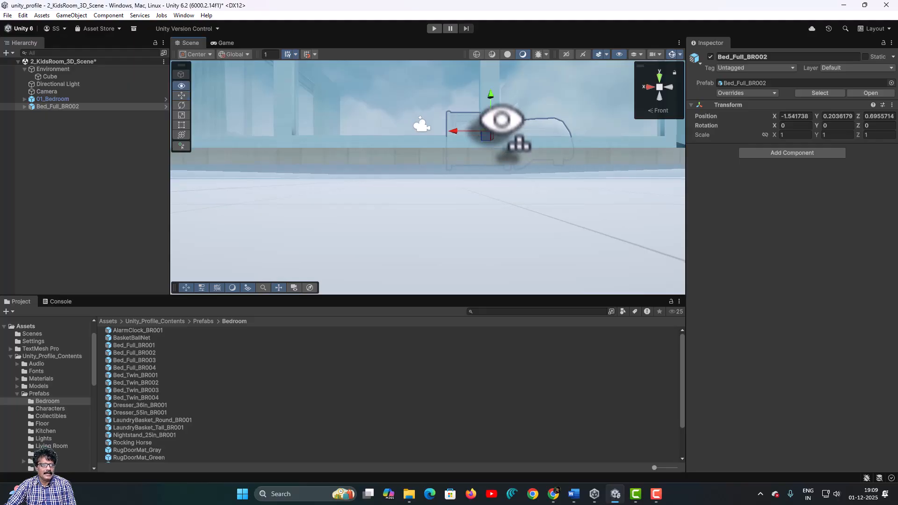
pyautogui.keyDown('alt'); pyautogui.moveTo(501, 119); pyautogui.dragTo(742, 276); pyautogui.keyUp('alt')
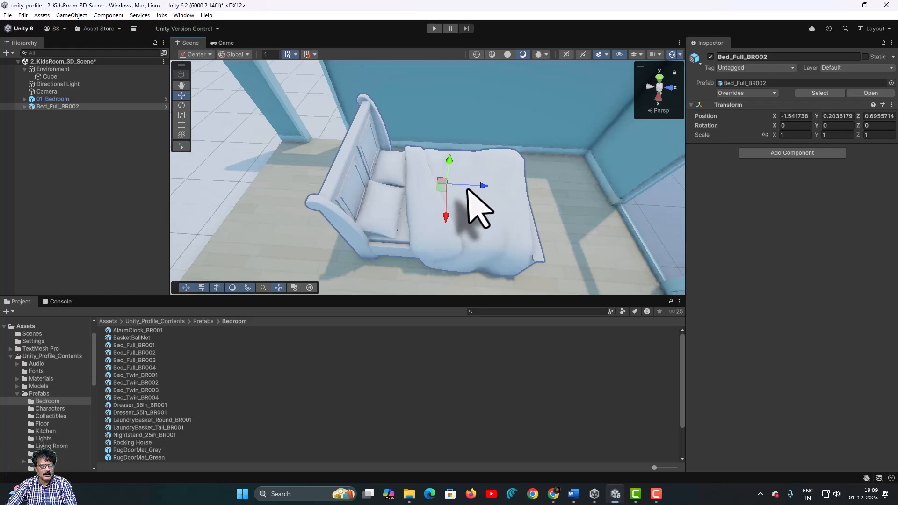
# Switch the scene view to an orthographic Top view showing the bed and the room
pyautogui.rightClick(658, 91)
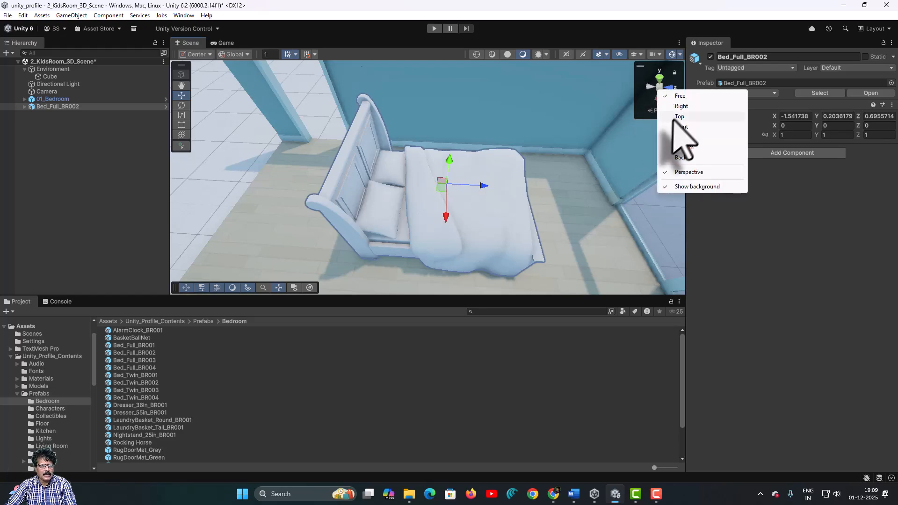
pyautogui.click(676, 116)
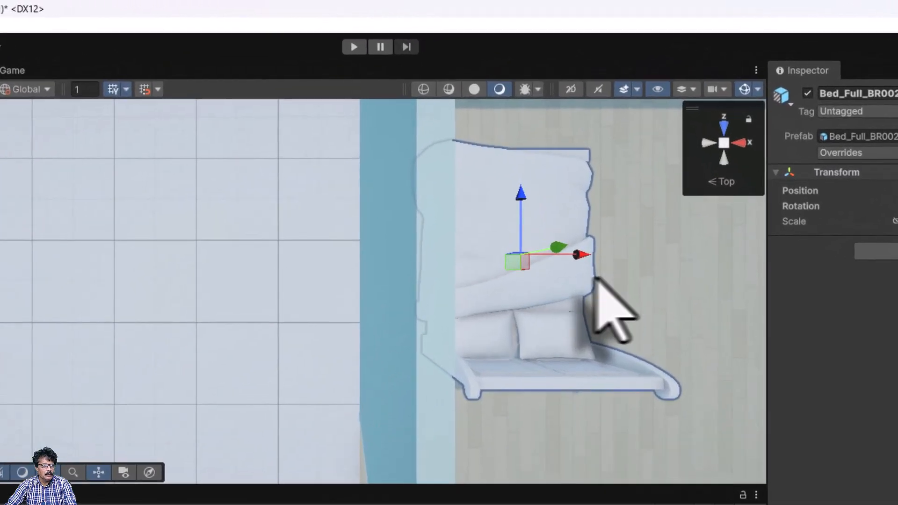
pyautogui.moveTo(576, 169); pyautogui.dragTo(500, 174, button='middle')
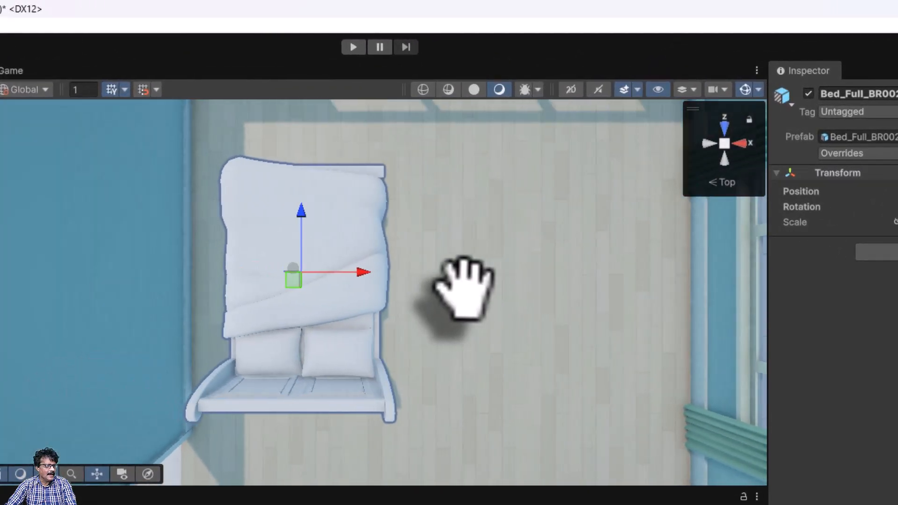
pyautogui.moveTo(464, 287); pyautogui.dragTo(482, 280, button='middle')
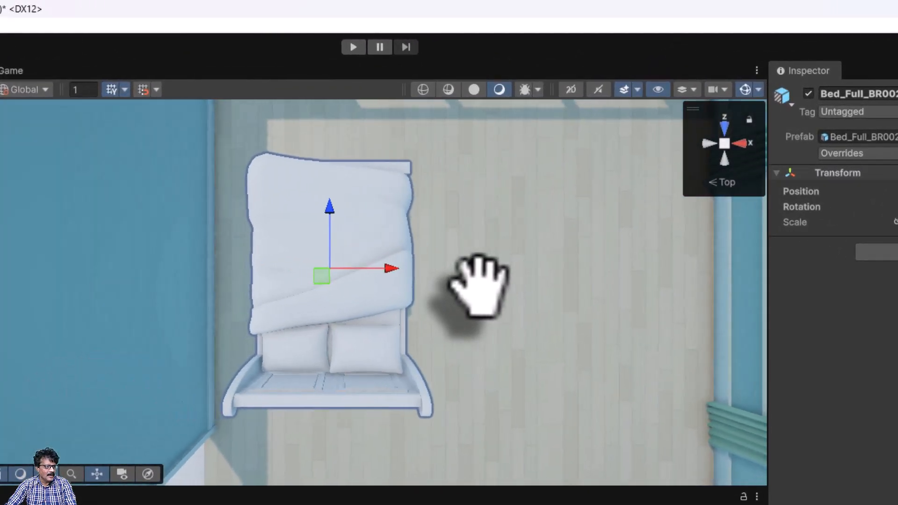
pyautogui.rightClick(724, 180)
pyautogui.click(763, 304)
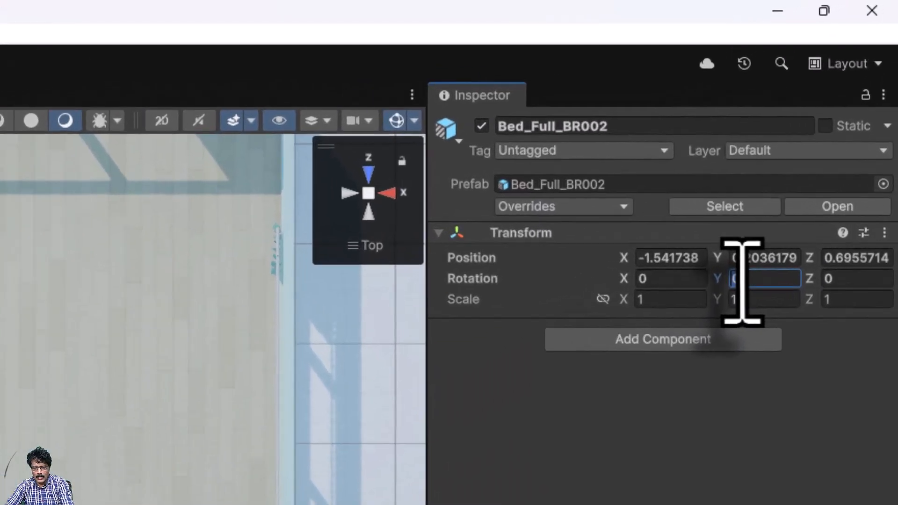
# Rotate Bed_Full_BR002 to 90 on the Y axis and move it against the wall at X -1.78, Z 0.81
pyautogui.write('9')
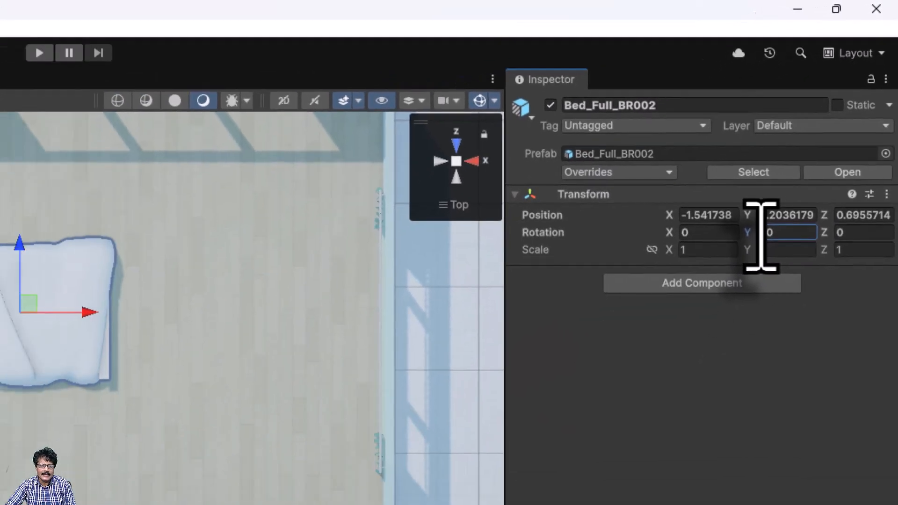
pyautogui.write('0')
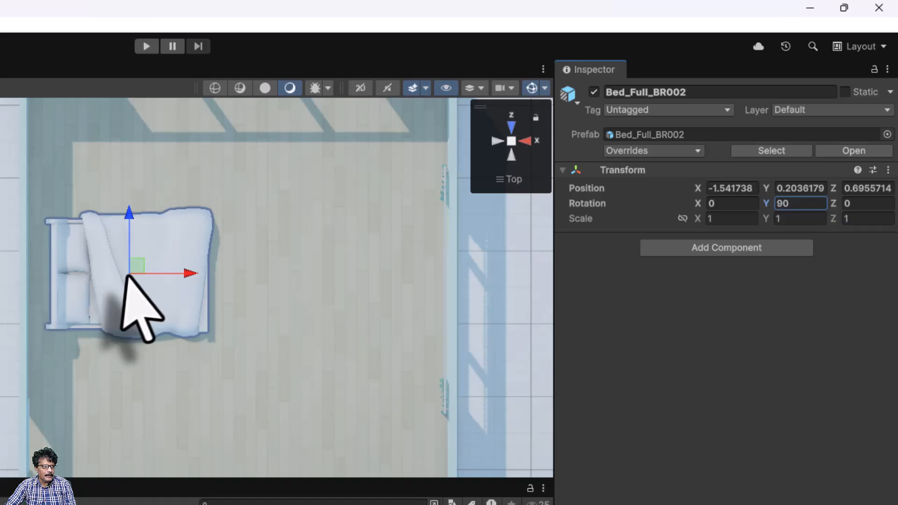
pyautogui.moveTo(136, 273); pyautogui.dragTo(121, 261)
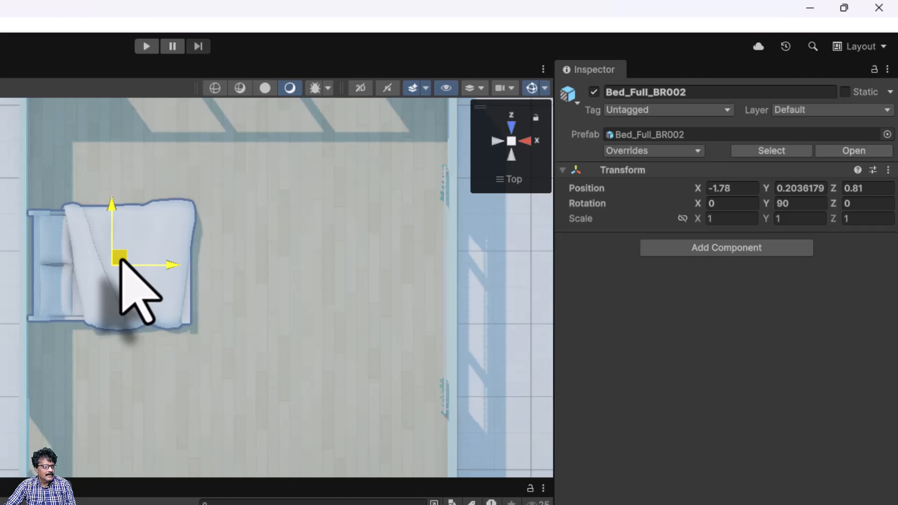
pyautogui.scroll(8, 52, 275)
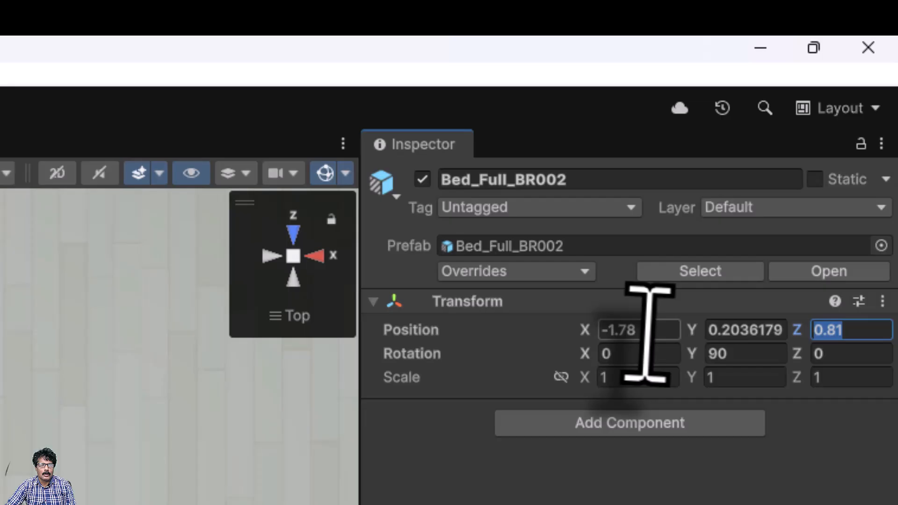
pyautogui.click(779, 284)
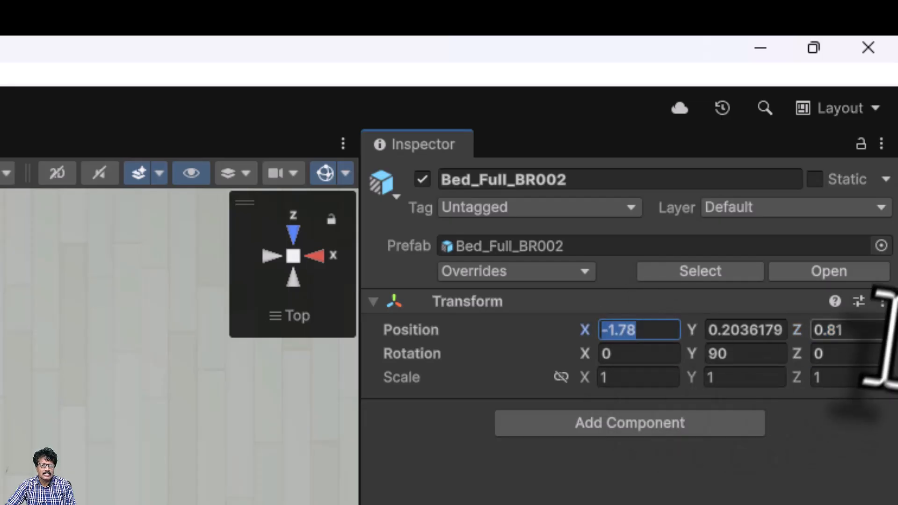
pyautogui.click(856, 330)
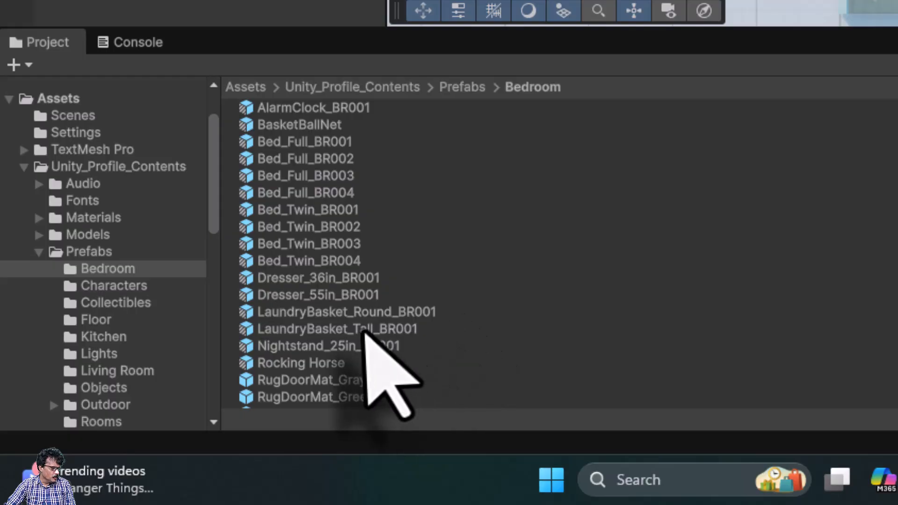
# Place the Dresser_36in_BR001 prefab in the room's corner near the bed, at about X -2.06, Y 0.20
pyautogui.scroll(-2, 364, 329)
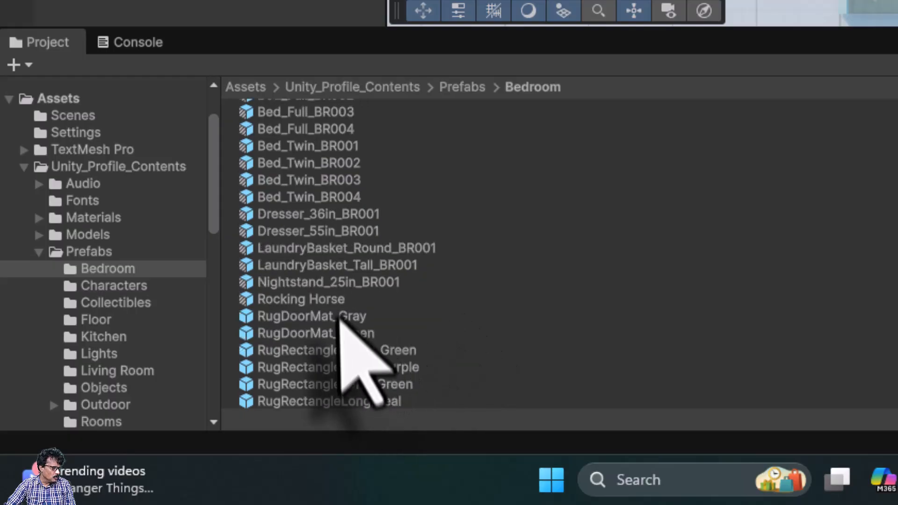
pyautogui.click(344, 215)
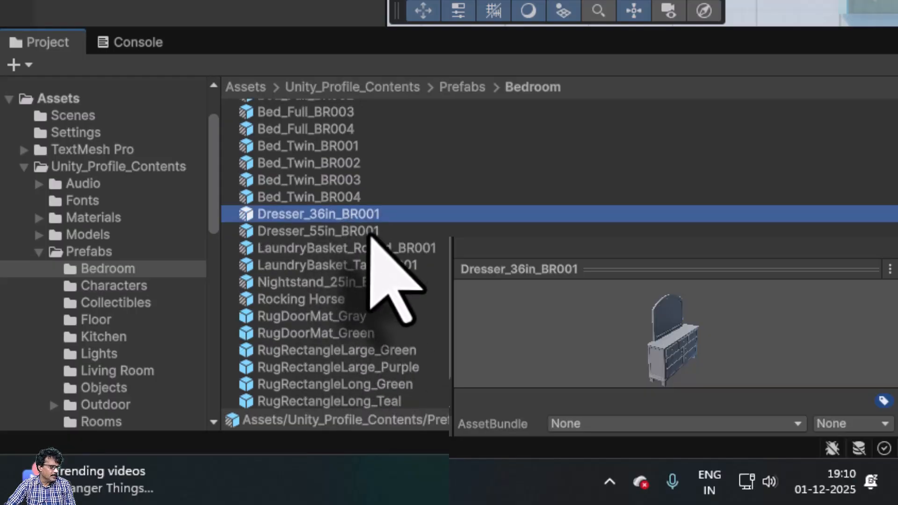
pyautogui.click(365, 231)
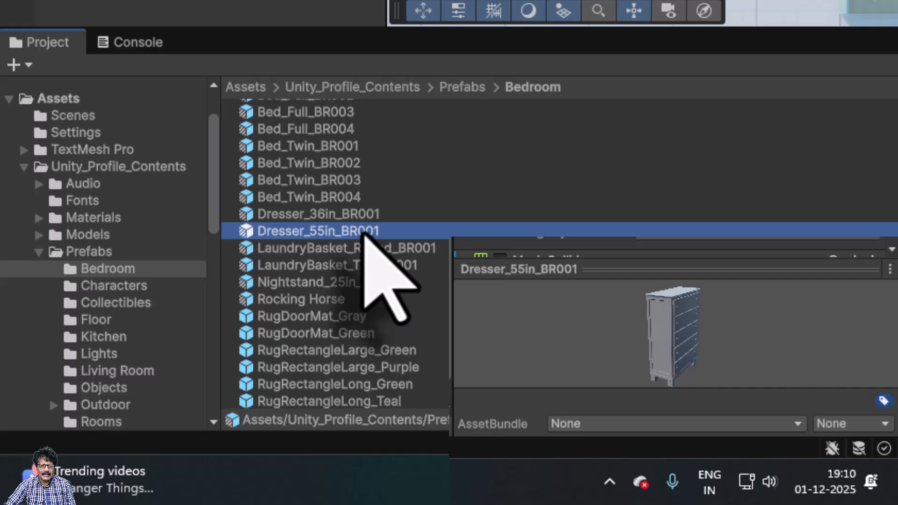
pyautogui.click(360, 214)
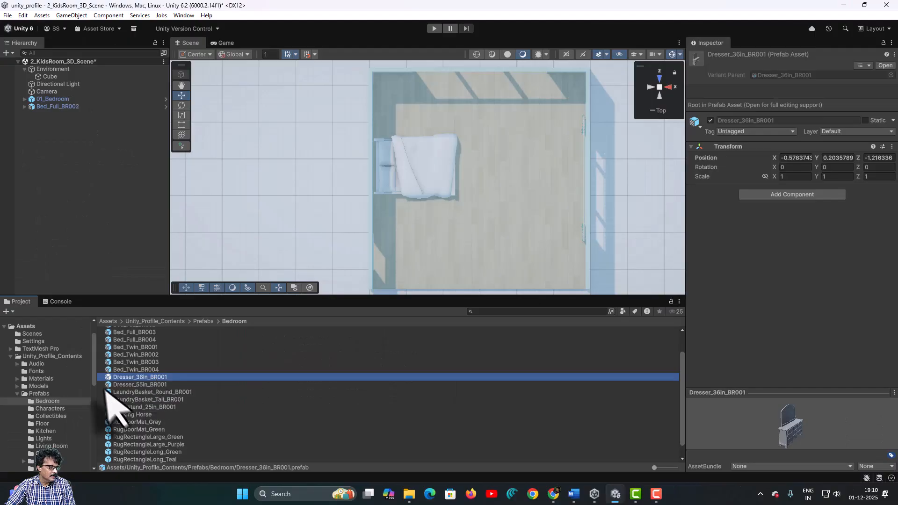
pyautogui.moveTo(109, 380); pyautogui.dragTo(419, 97)
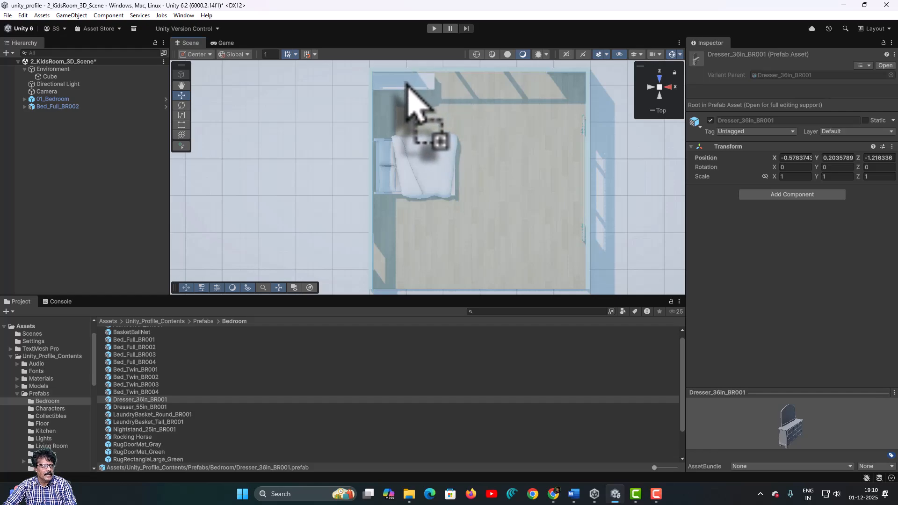
pyautogui.moveTo(406, 84); pyautogui.dragTo(408, 84)
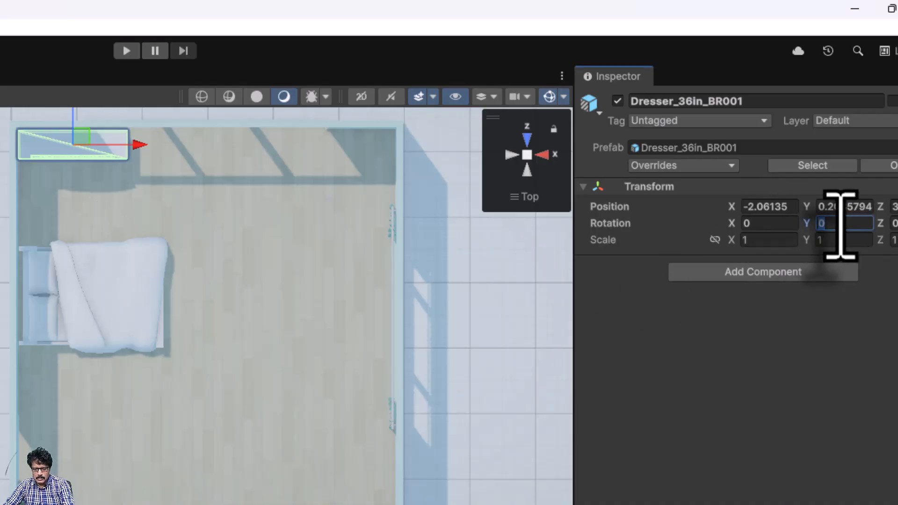
# Rotate Dresser_36in_BR001 to 90 on the Y axis and move it against the wall beside the bed at X -2.63
pyautogui.write('90')
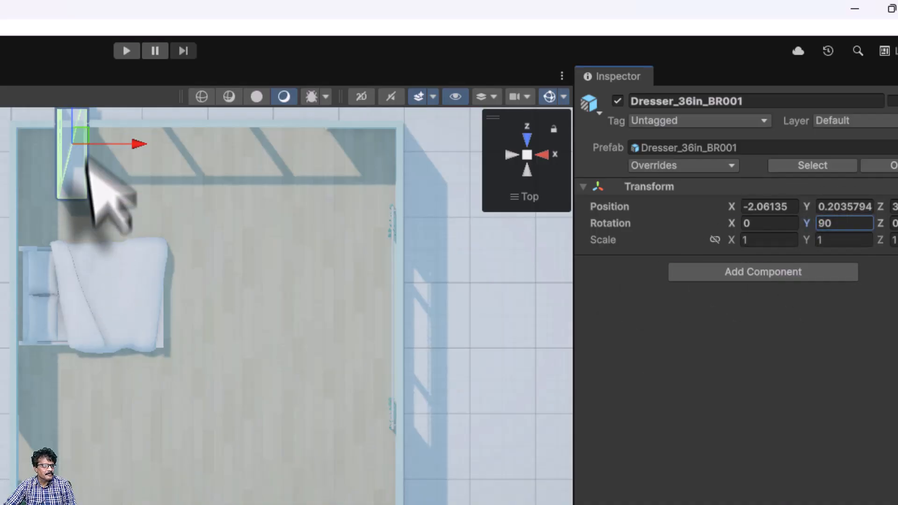
pyautogui.moveTo(81, 137); pyautogui.dragTo(45, 178)
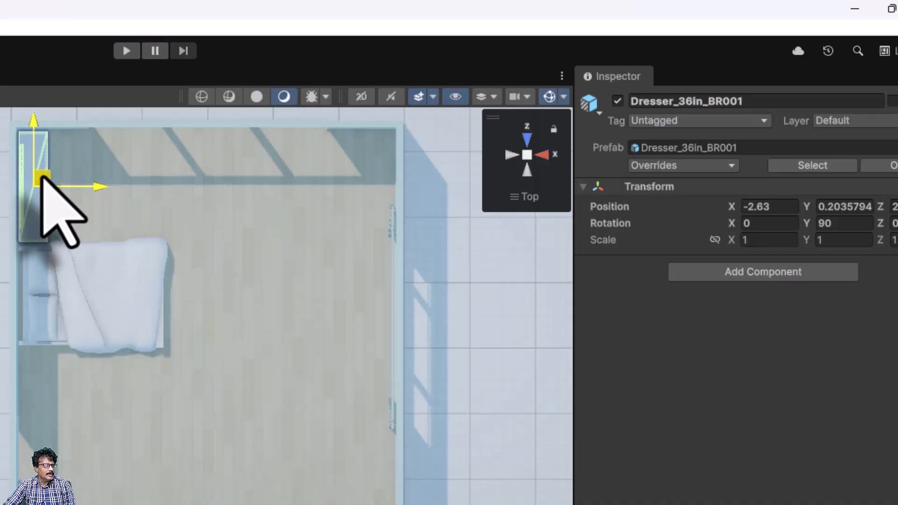
pyautogui.moveTo(42, 176); pyautogui.dragTo(42, 178)
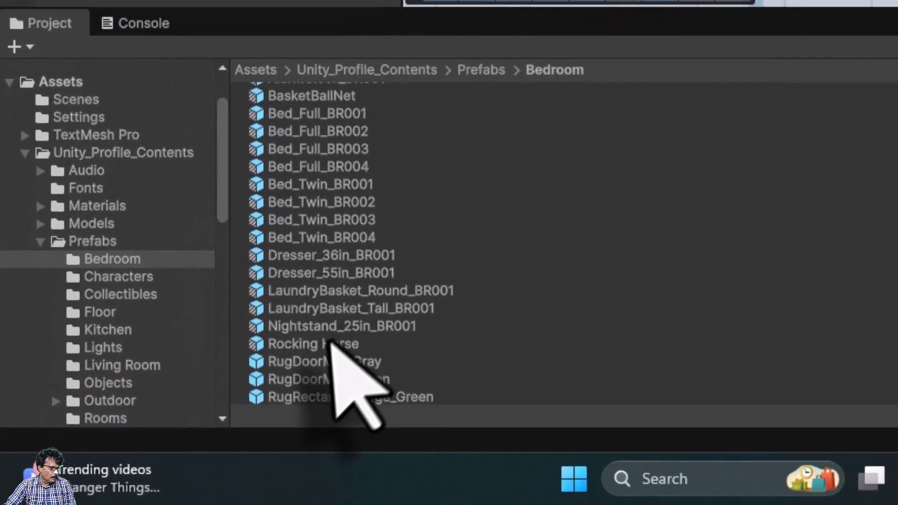
# Place the Nightstand_25in_BR001 prefab on the bed's free side, rotate it to 90 on the Y axis and set it against the wall
pyautogui.scroll(-2, 333, 341)
pyautogui.scroll(2, 333, 342)
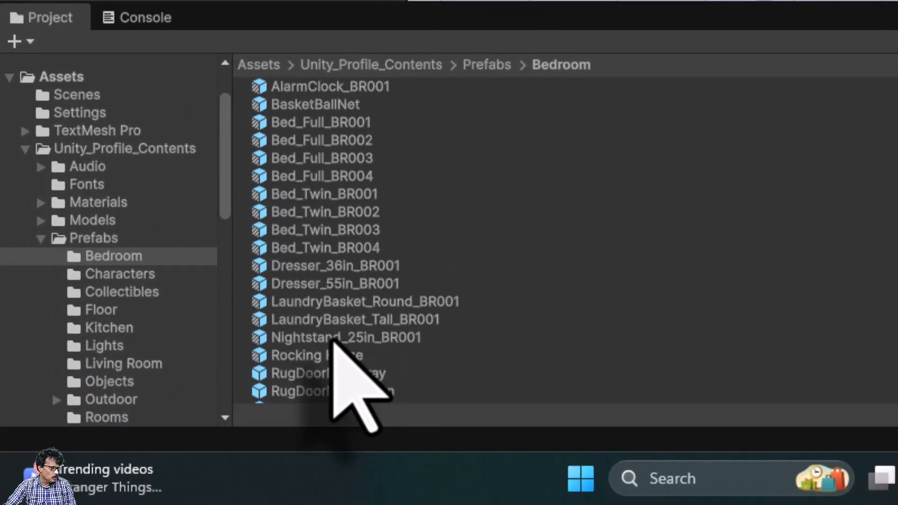
pyautogui.scroll(-2, 311, 236)
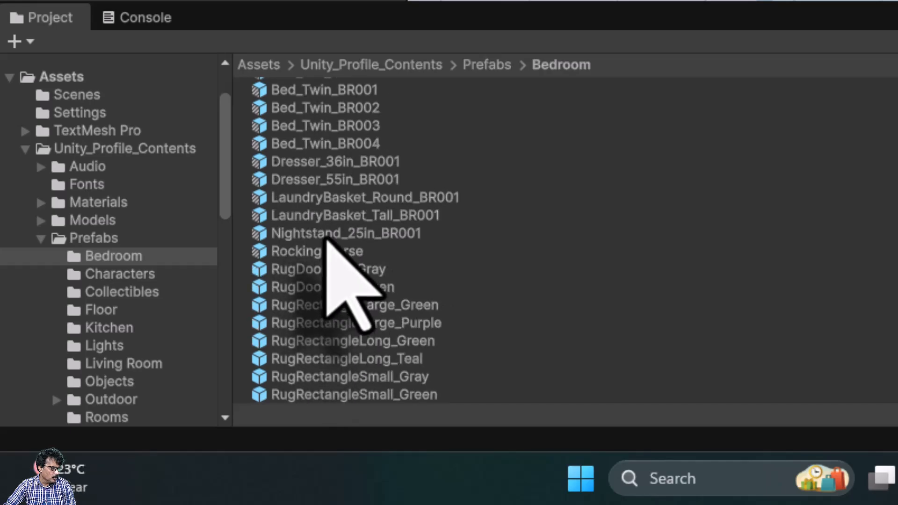
pyautogui.click(326, 237)
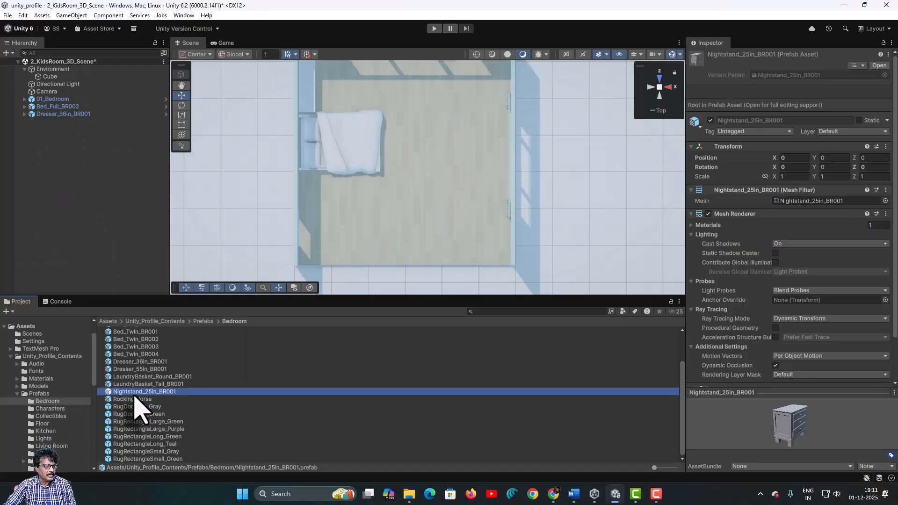
pyautogui.moveTo(322, 242); pyautogui.dragTo(347, 241)
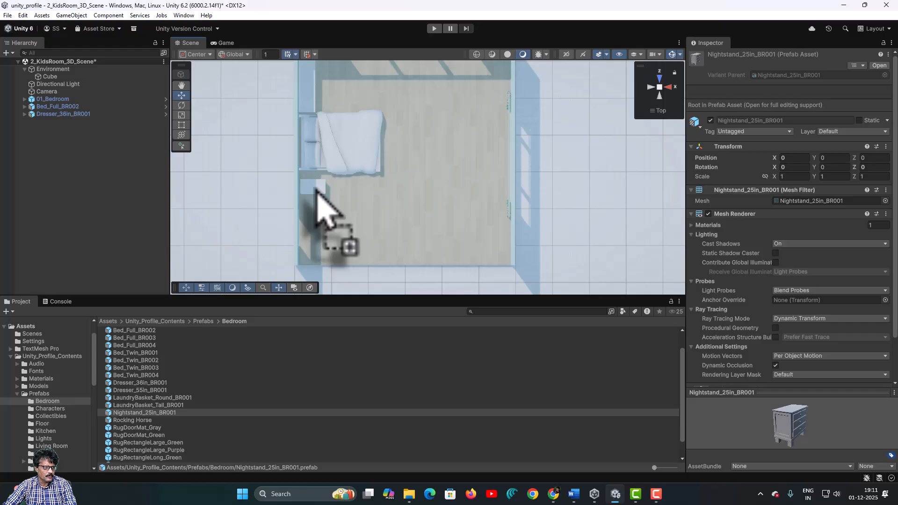
pyautogui.moveTo(317, 190); pyautogui.dragTo(317, 190)
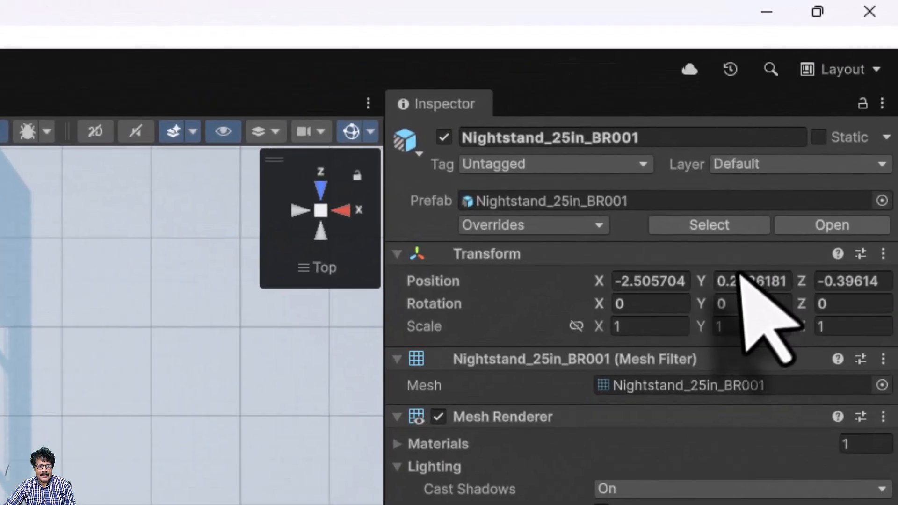
pyautogui.click(828, 126)
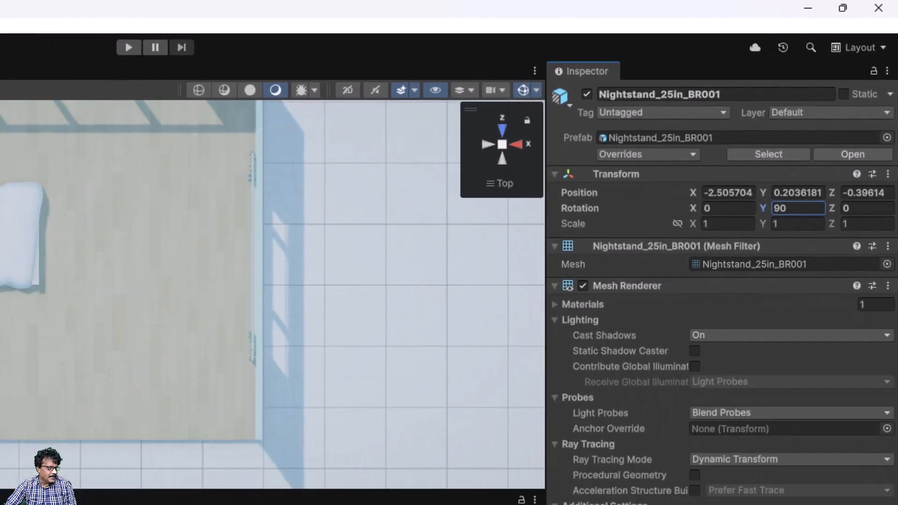
pyautogui.moveTo(52, 267); pyautogui.dragTo(51, 270)
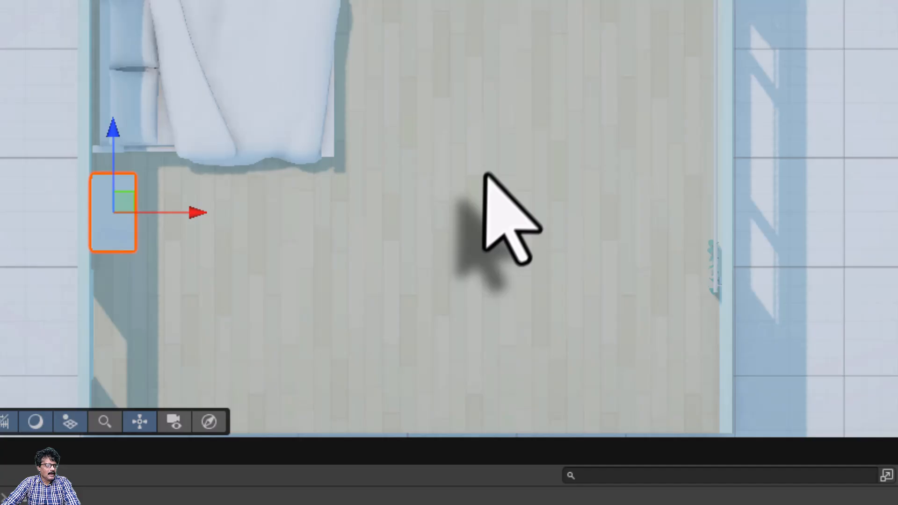
# Switch the scene view to a free perspective view and frame the nightstand from its drawer side
pyautogui.moveTo(487, 173); pyautogui.dragTo(340, 492, button='right')
pyautogui.press('q')
pyautogui.press('e')
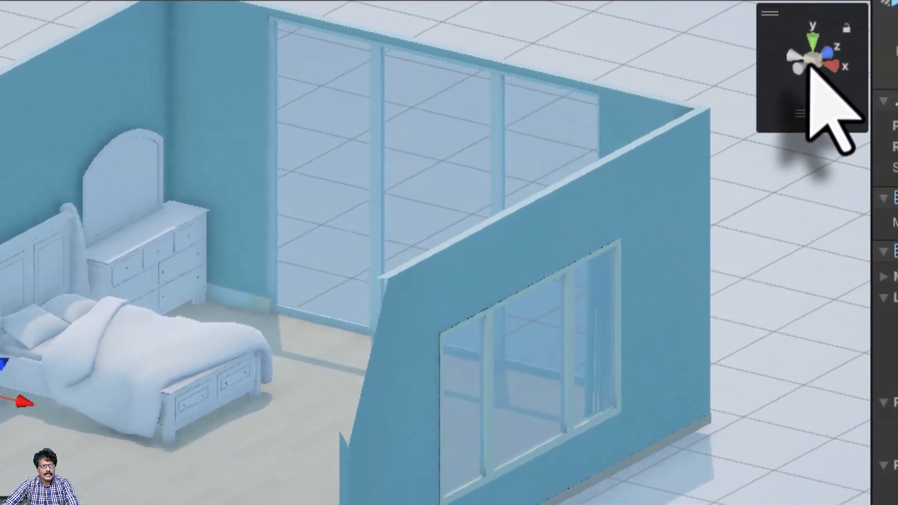
pyautogui.rightClick(658, 88)
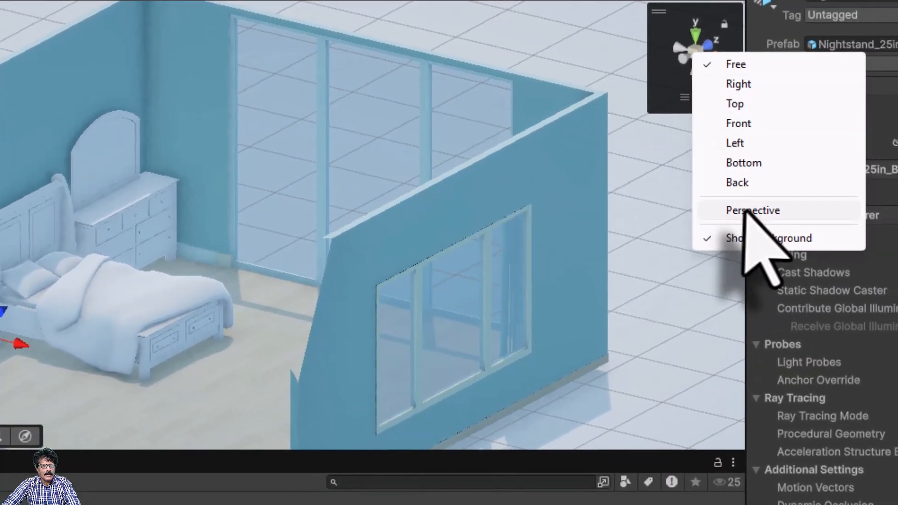
pyautogui.click(748, 215)
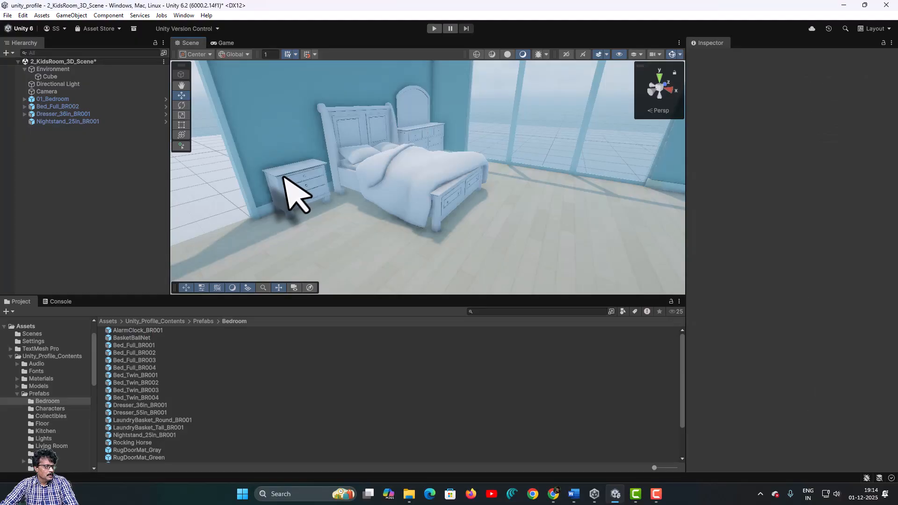
pyautogui.click(285, 176)
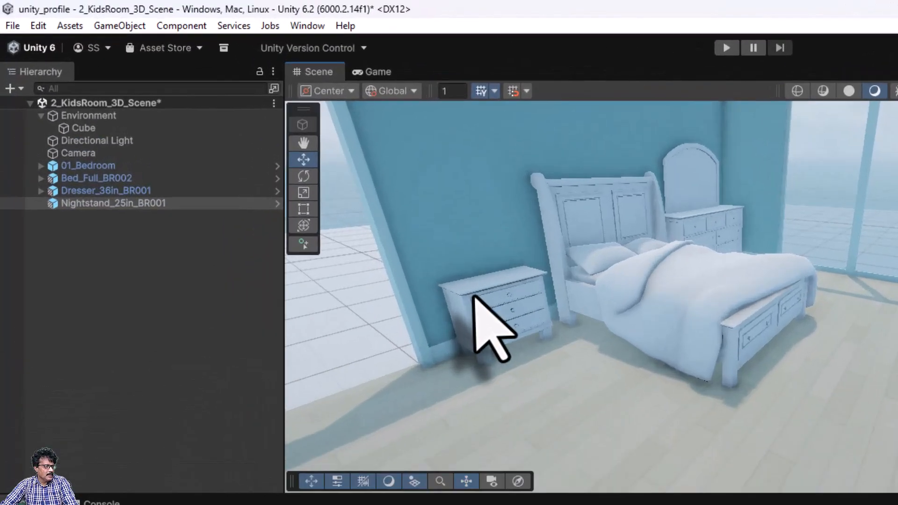
pyautogui.press('f')
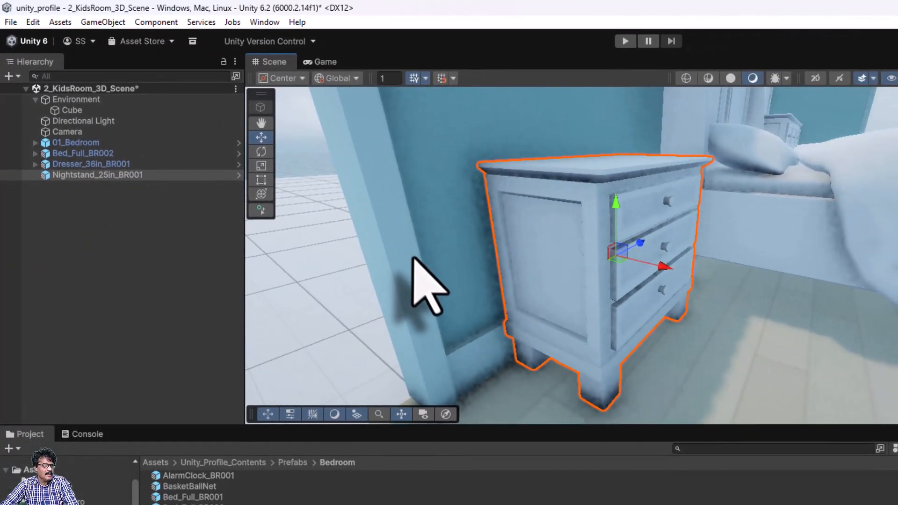
pyautogui.keyDown('alt'); pyautogui.moveTo(762, 310); pyautogui.dragTo(545, 345); pyautogui.keyUp('alt')
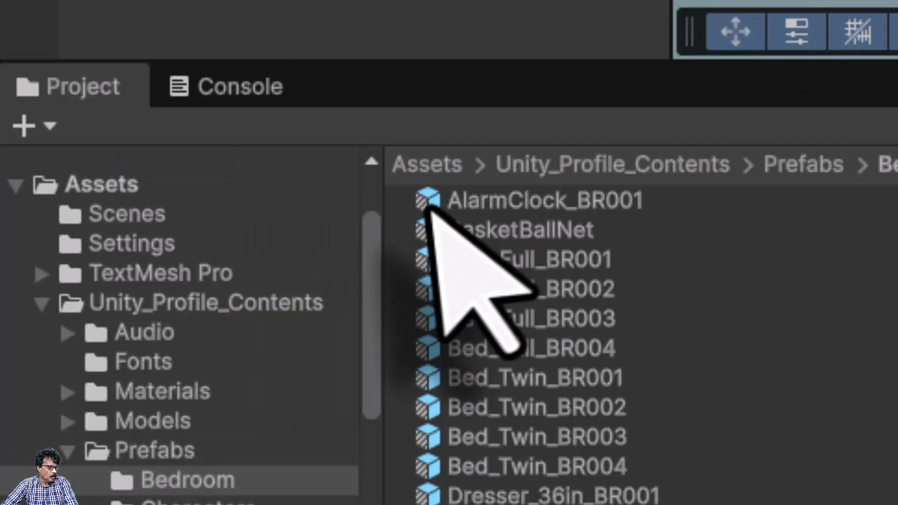
# Place the AlarmClock_BR001 prefab on top of the nightstand and rotate it so its dial faces the room
pyautogui.moveTo(166, 477); pyautogui.dragTo(557, 244)
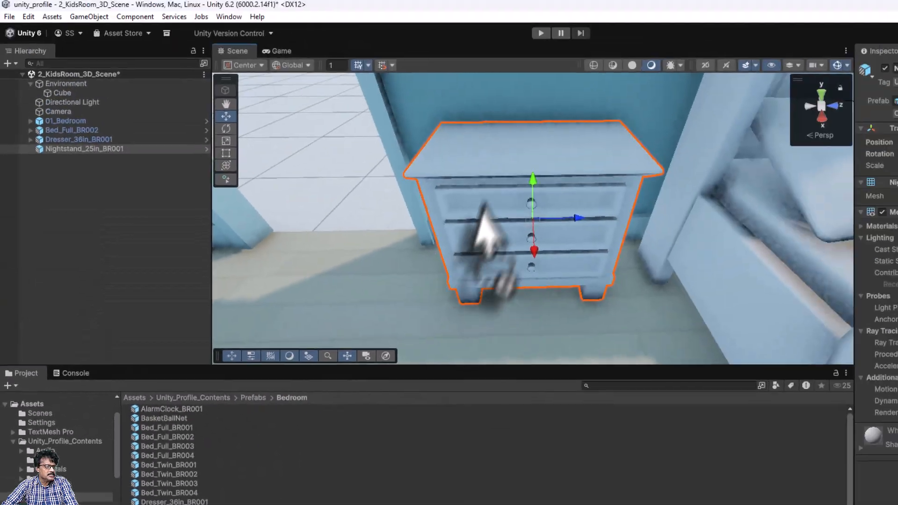
pyautogui.moveTo(482, 205); pyautogui.dragTo(554, 131)
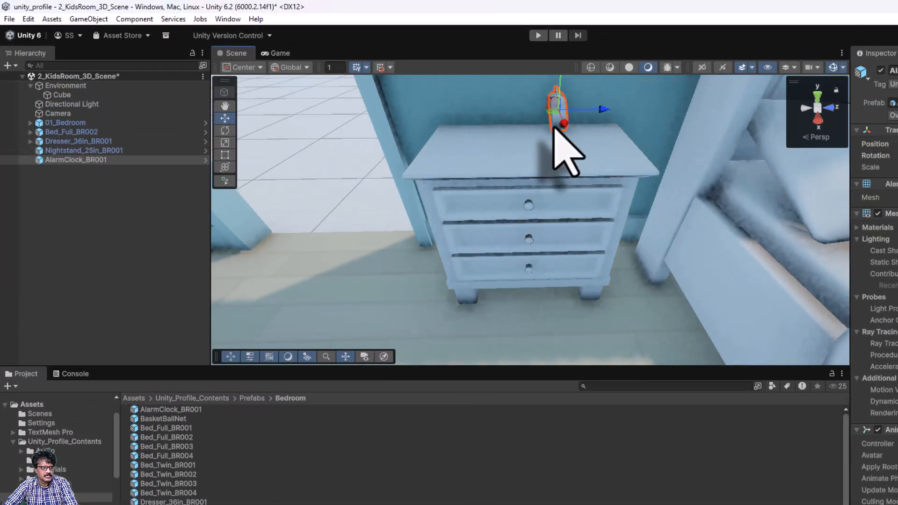
pyautogui.moveTo(561, 150); pyautogui.dragTo(508, 236, button='middle')
pyautogui.moveTo(508, 236); pyautogui.dragTo(483, 84, button='right')
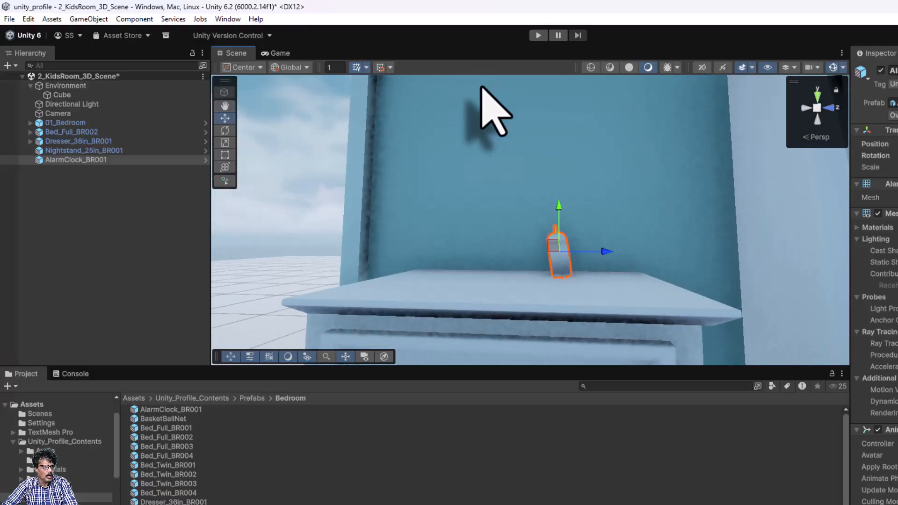
pyautogui.click(798, 201)
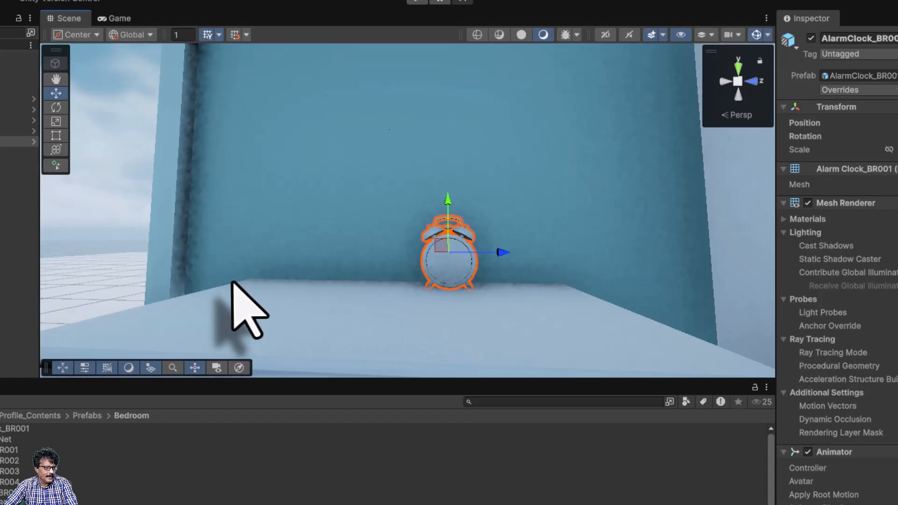
# Place the RugDoorMat_Green prefab on the floor near the doorway at about X -1.64, Y 0.20, Z -1.63
pyautogui.moveTo(56, 345); pyautogui.dragTo(191, 349, button='right')
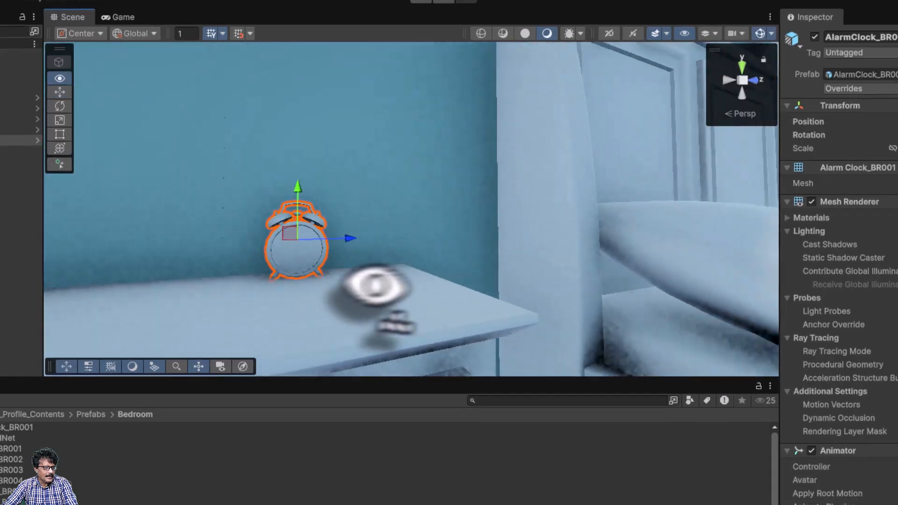
pyautogui.moveTo(375, 285); pyautogui.dragTo(418, 282, button='right')
pyautogui.moveTo(161, 300); pyautogui.dragTo(210, 291, button='right')
pyautogui.press('w')
pyautogui.press('s')
pyautogui.moveTo(351, 265); pyautogui.dragTo(510, 322)
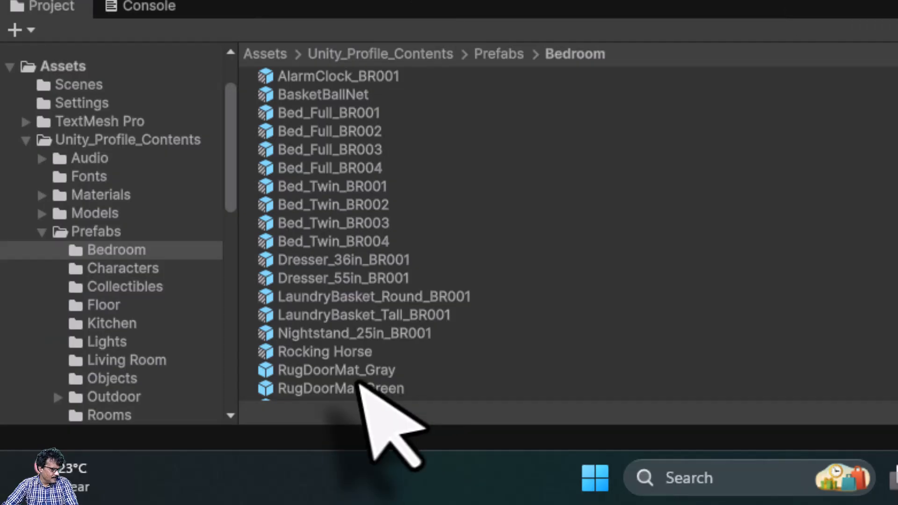
pyautogui.scroll(-3, 386, 401)
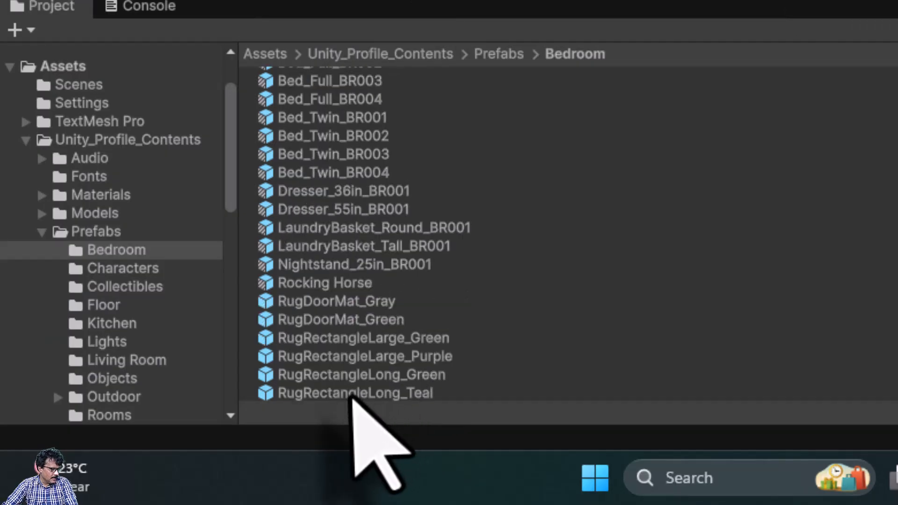
pyautogui.click(373, 303)
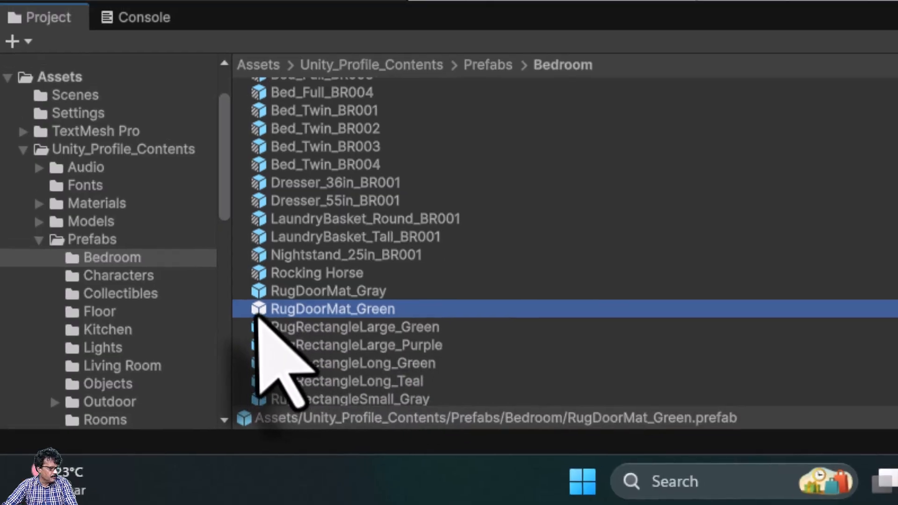
pyautogui.moveTo(266, 304); pyautogui.dragTo(514, 188)
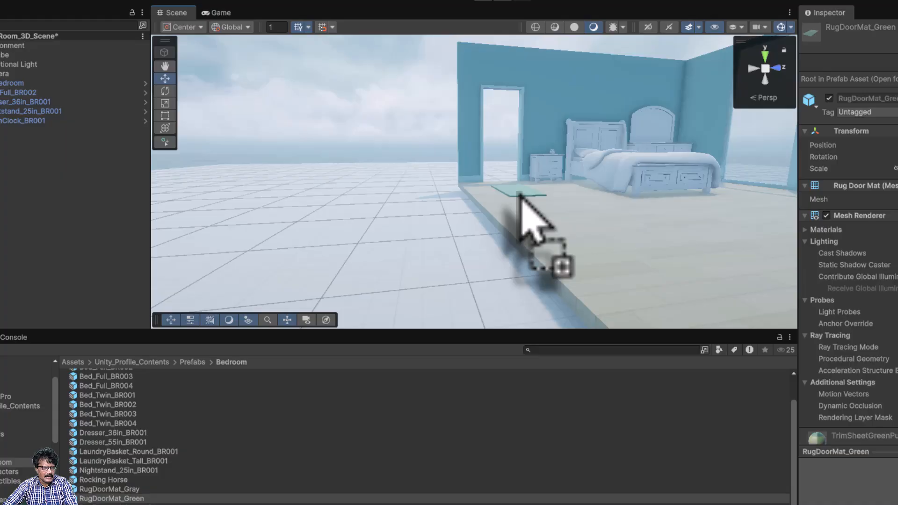
pyautogui.moveTo(520, 195); pyautogui.dragTo(579, 210)
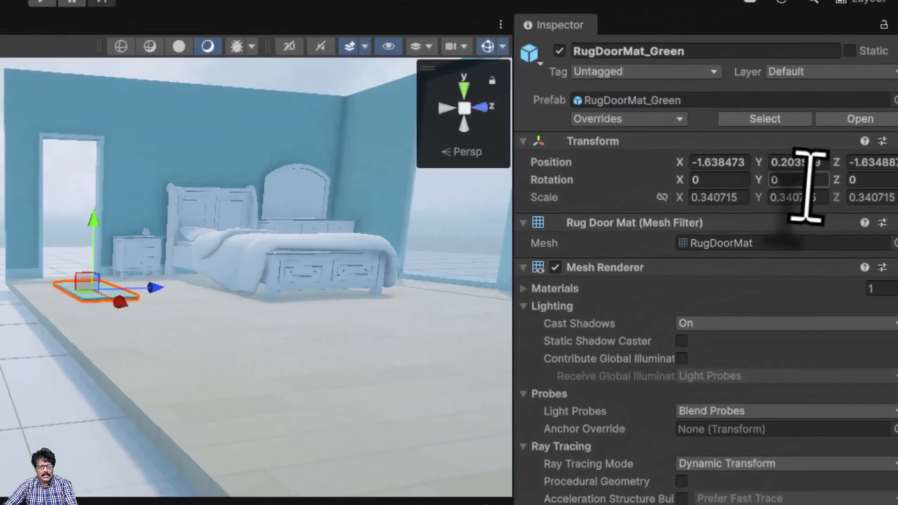
# Rotate the green door mat to 90 on the Y axis and, in an orthographic top view, move it along X up to the doorway
pyautogui.click(805, 181)
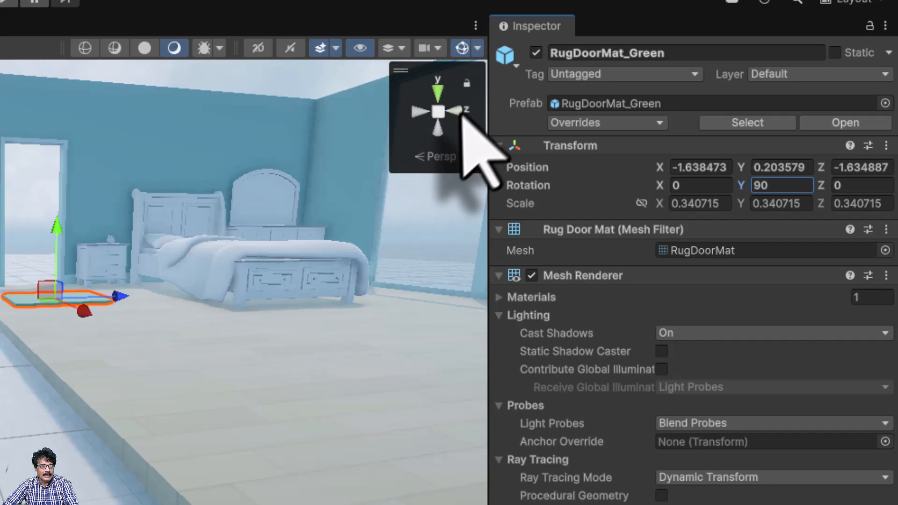
pyautogui.rightClick(442, 122)
pyautogui.click(468, 177)
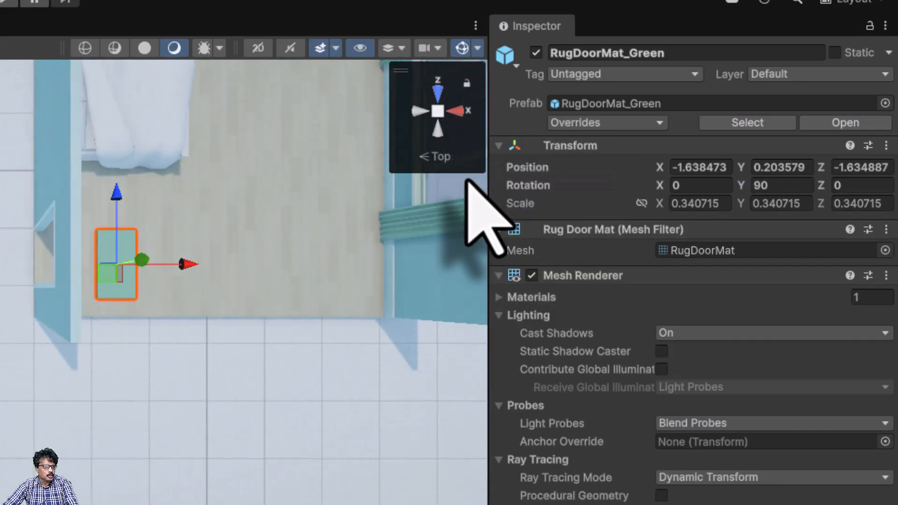
pyautogui.rightClick(442, 122)
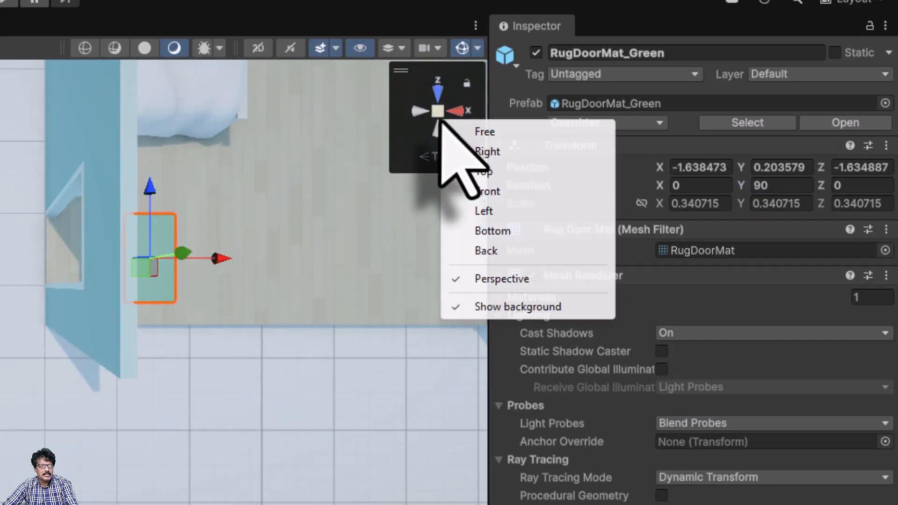
pyautogui.click(486, 278)
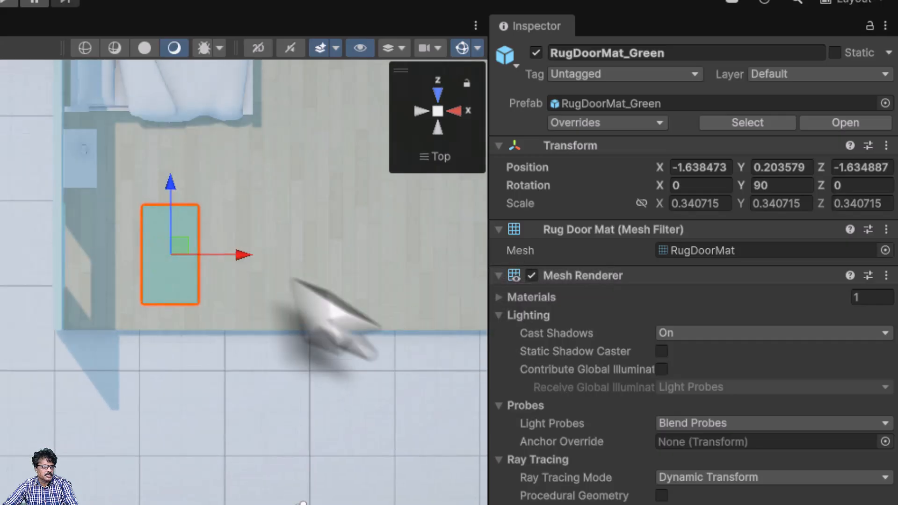
pyautogui.moveTo(238, 255); pyautogui.dragTo(162, 255)
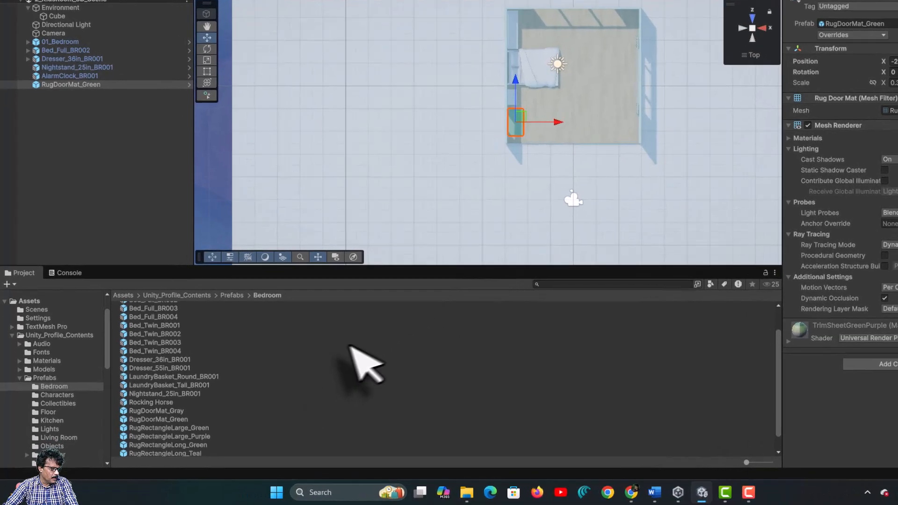
# Place the LaundryBasket_Round_BR001 prefab on the floor in the front corner of the room, opposite the door mat
pyautogui.scroll(-2, 262, 391)
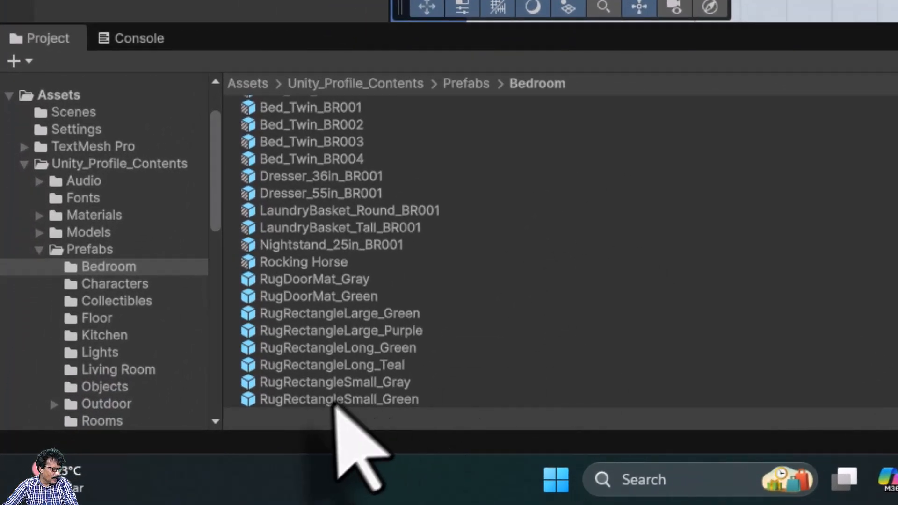
pyautogui.click(320, 212)
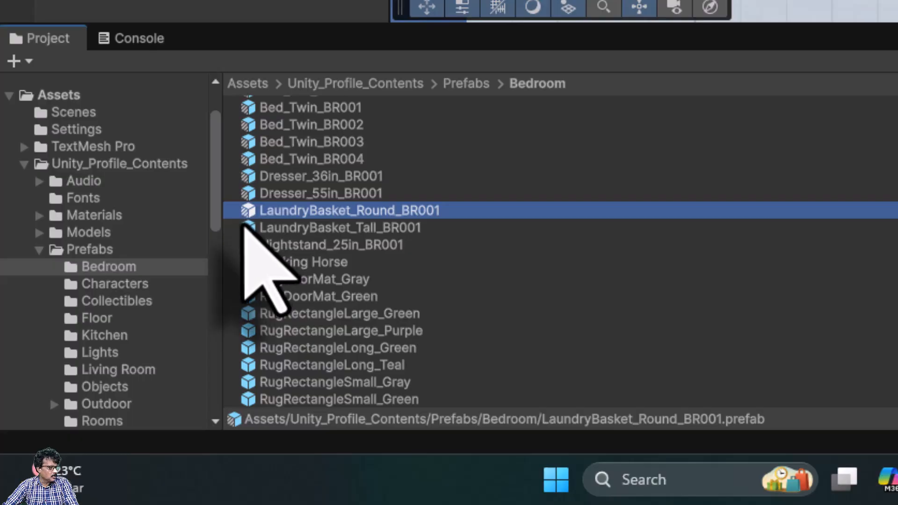
pyautogui.moveTo(245, 214); pyautogui.dragTo(637, 348)
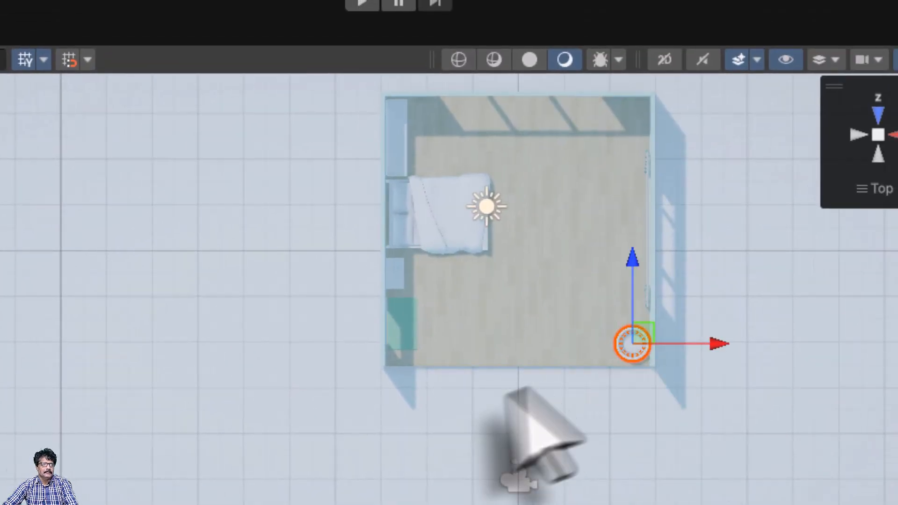
# Return the scene view to an angled perspective and examine the whole room with its furniture, door mat and laundry basket
pyautogui.keyDown('alt'); pyautogui.moveTo(491, 381); pyautogui.dragTo(410, 41); pyautogui.keyUp('alt')
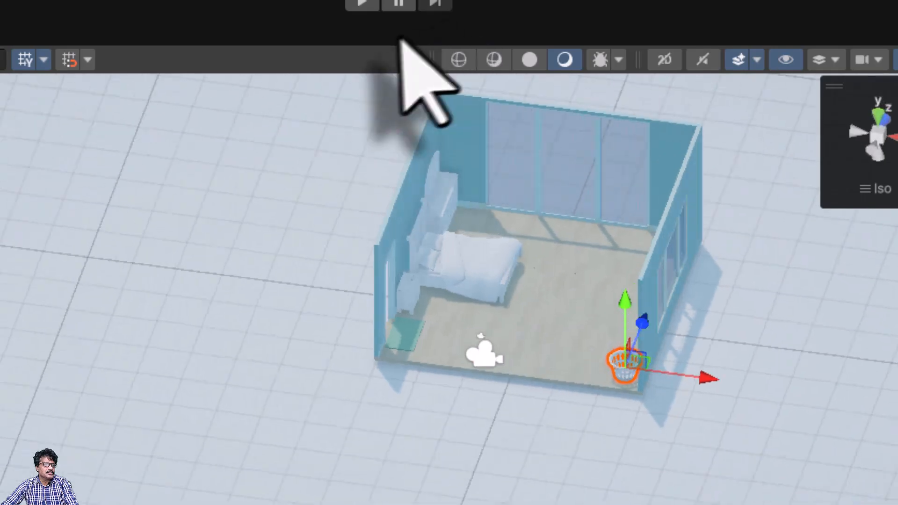
pyautogui.keyDown('alt'); pyautogui.moveTo(467, 47); pyautogui.dragTo(418, 40); pyautogui.keyUp('alt')
pyautogui.scroll(5, 436, 291)
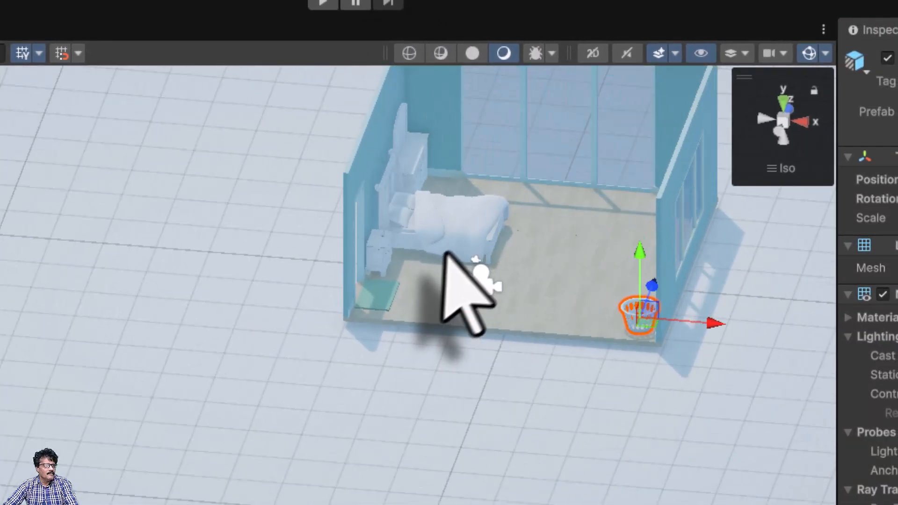
pyautogui.moveTo(451, 260); pyautogui.dragTo(206, 374, button='middle')
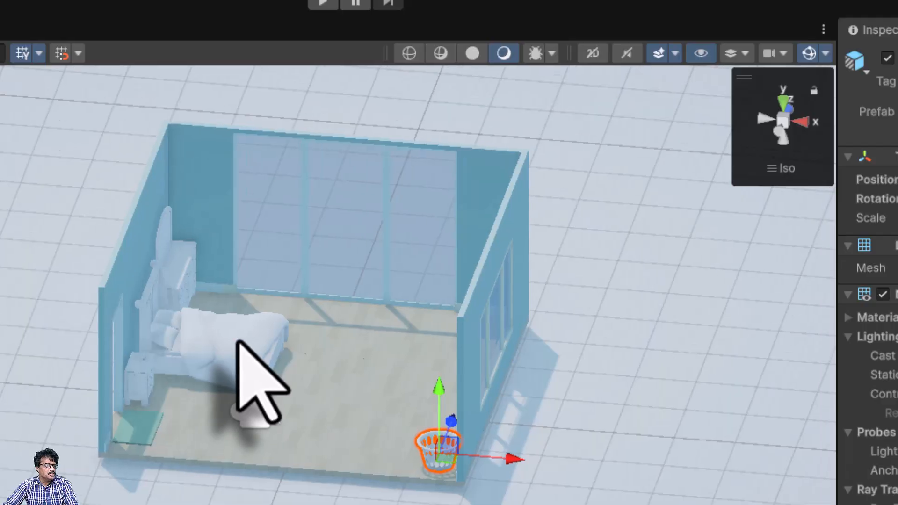
pyautogui.scroll(3, 261, 374)
pyautogui.moveTo(233, 313)
pyautogui.mouseDown(button='right')
pyautogui.moveTo(418, 270)
pyautogui.moveTo(238, 328)
pyautogui.mouseUp(button='right')
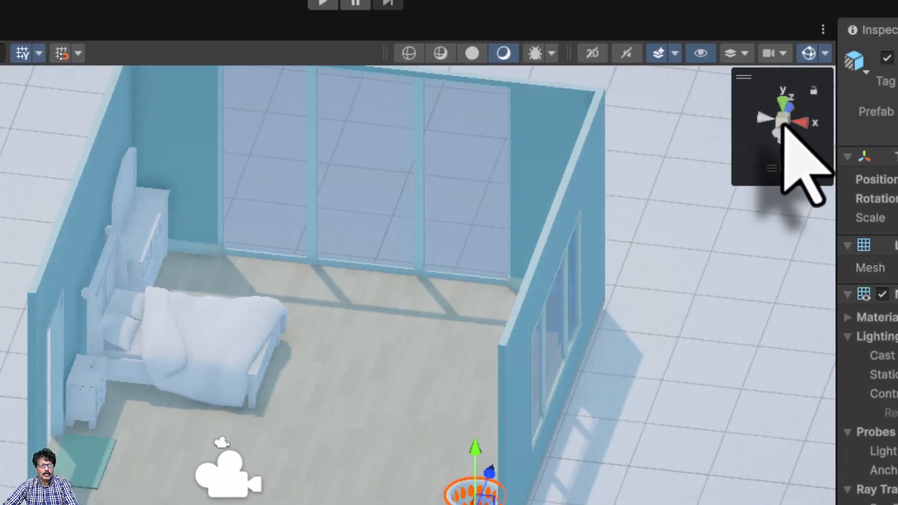
pyautogui.rightClick(782, 140)
pyautogui.click(833, 293)
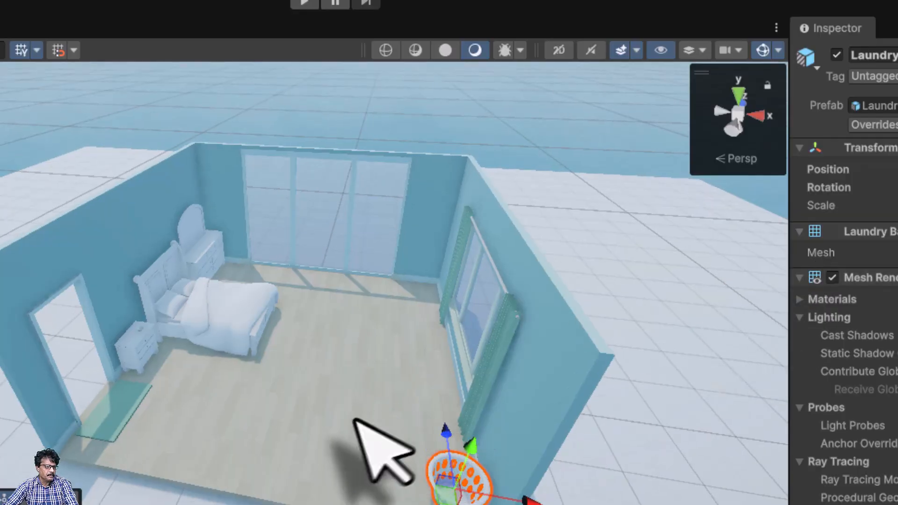
pyautogui.moveTo(381, 445); pyautogui.dragTo(335, 348, button='middle')
pyautogui.moveTo(253, 358); pyautogui.dragTo(250, 306, button='right')
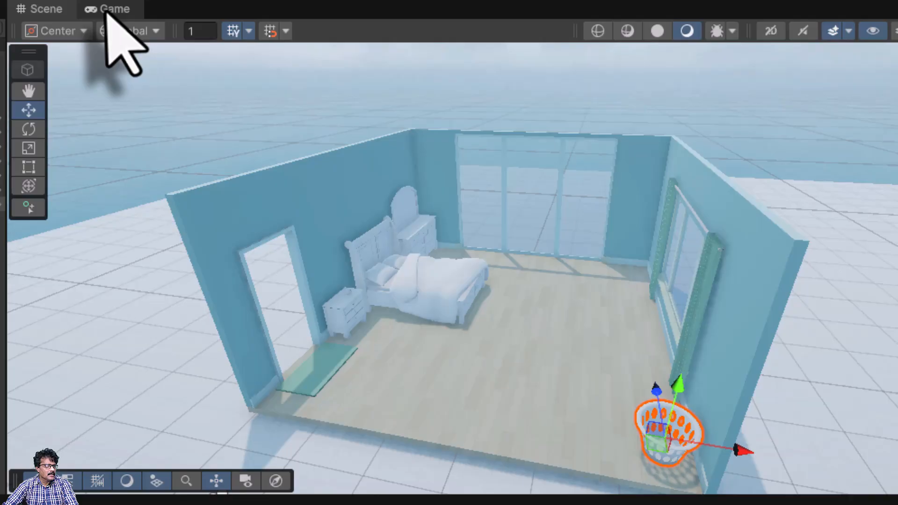
# Check the furnished room in the Game view and start saving the scene
pyautogui.click(110, 9)
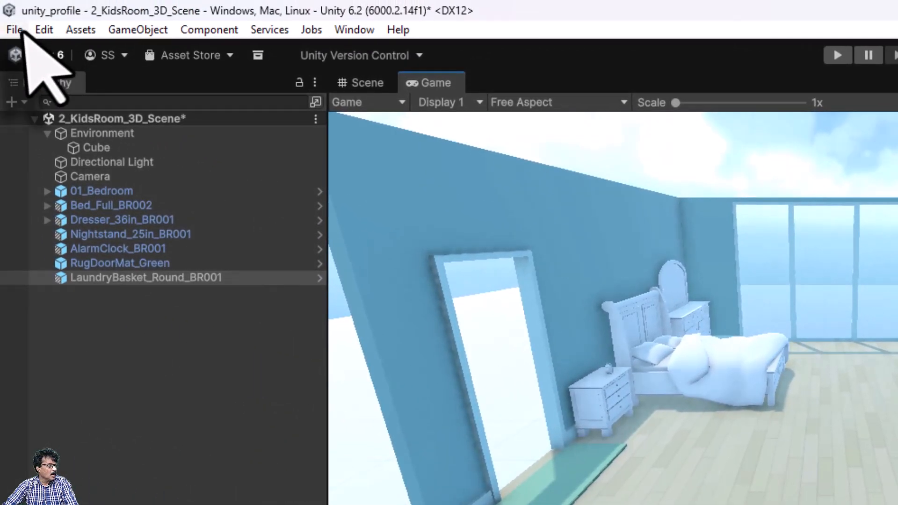
pyautogui.click(15, 29)
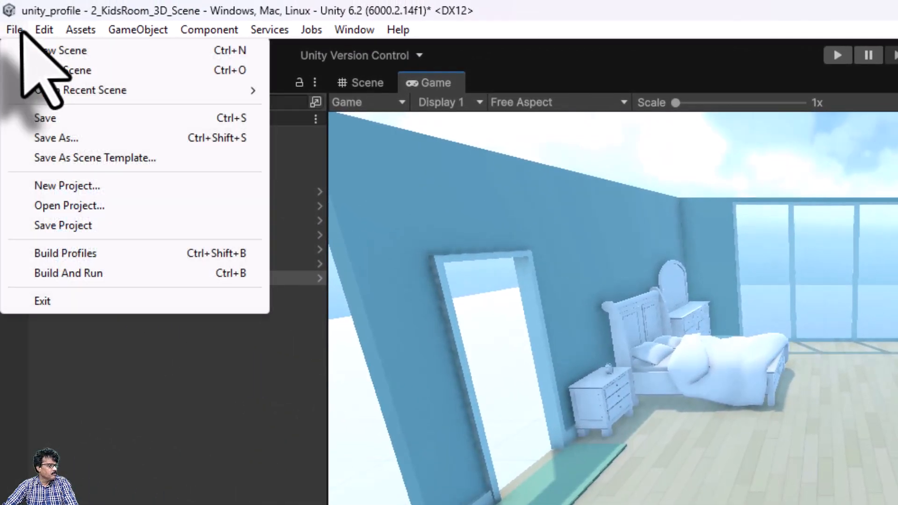